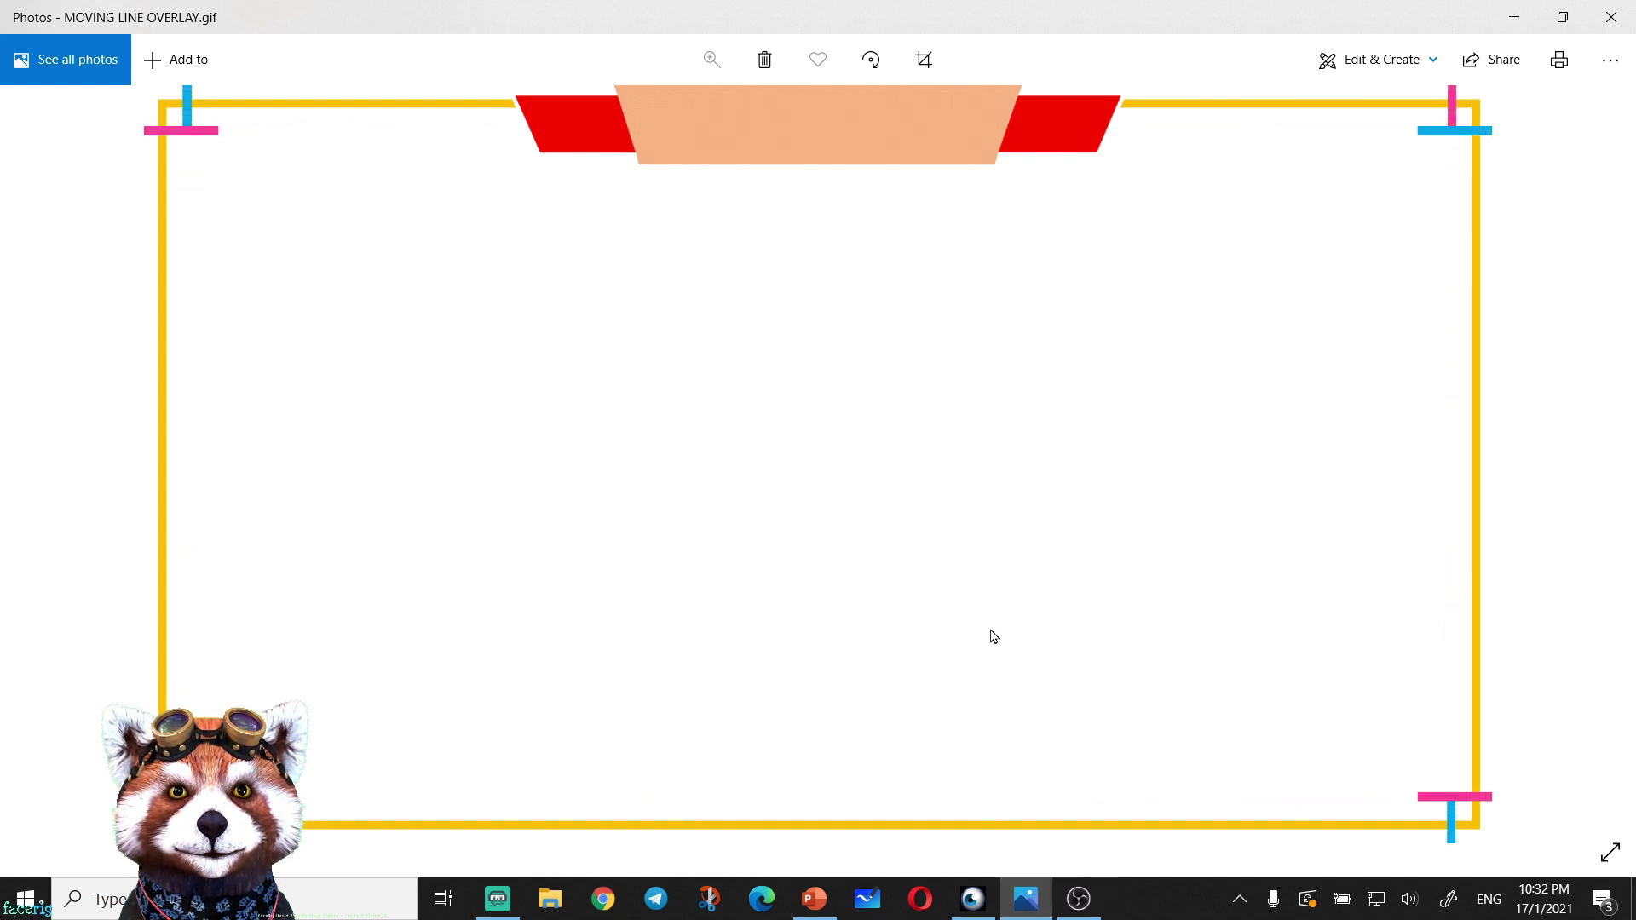
Switch from the Photos preview of MOVING LINE OVERLAY.gif to OBS Studio
click(1079, 899)
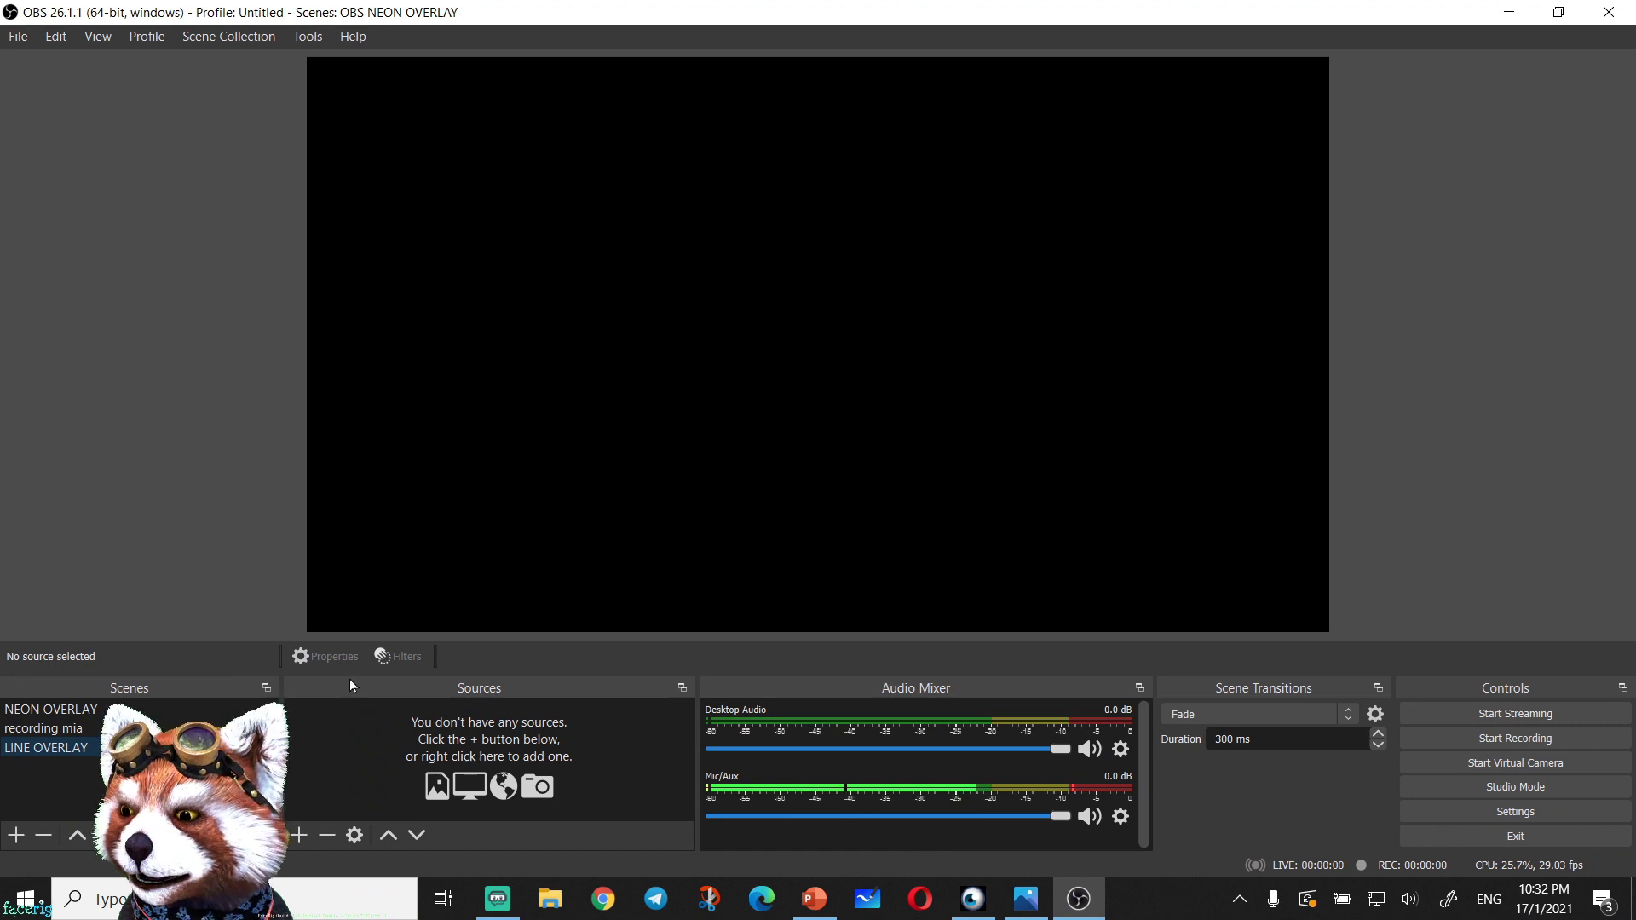
Create a new Media Source using MOVING LINE OVERLAY.gif from the Desktop as its file
click(302, 839)
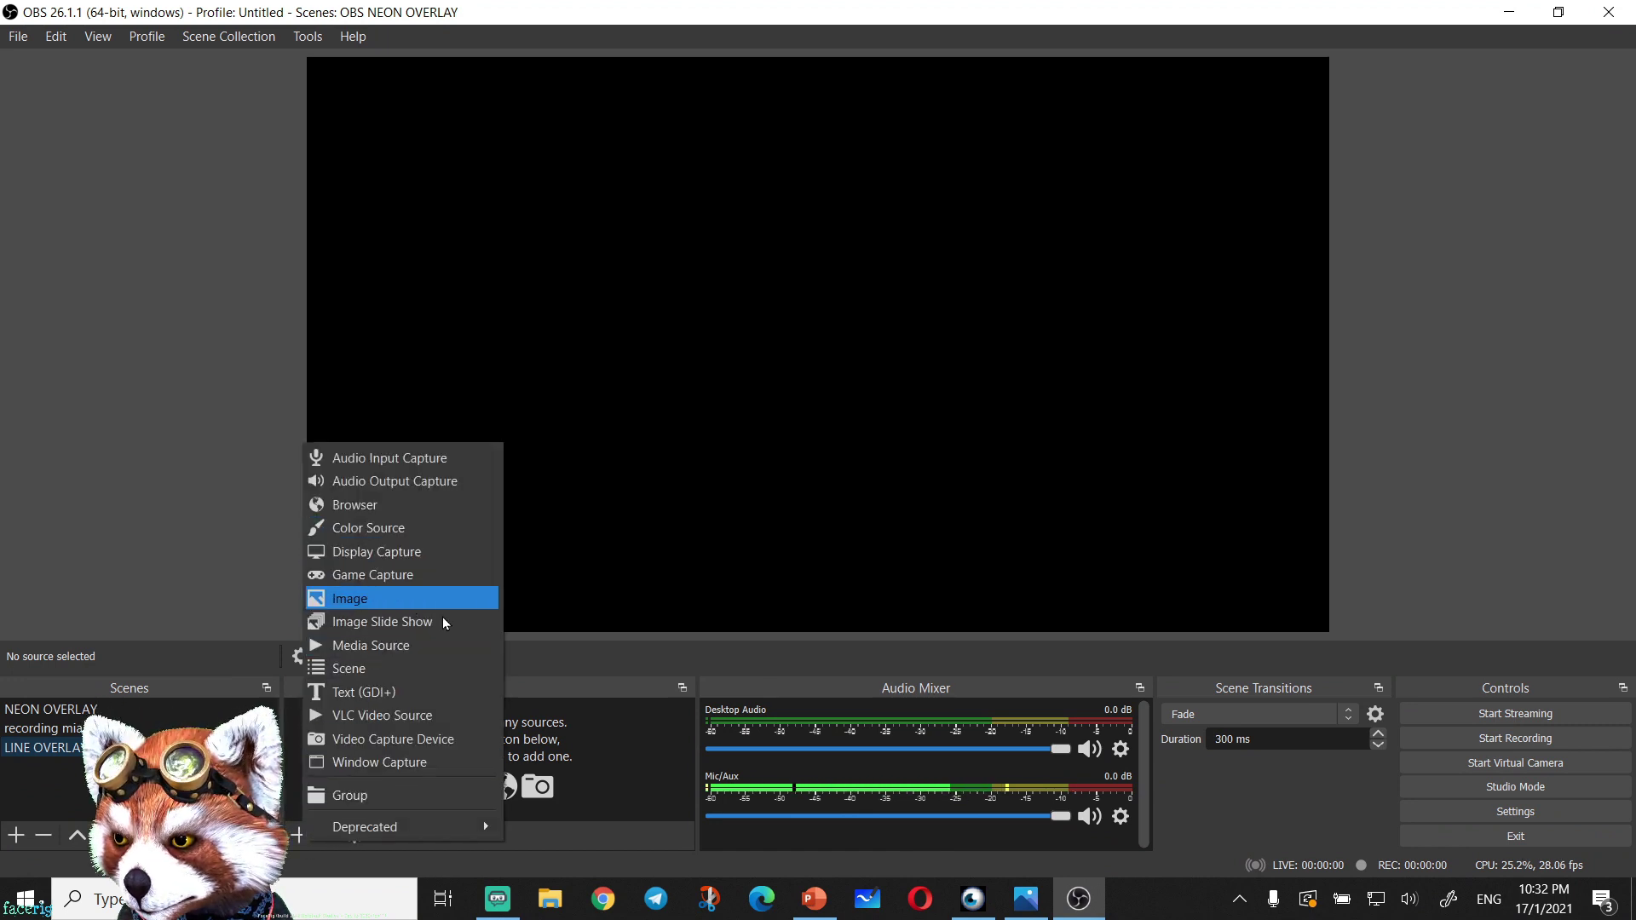
click(436, 645)
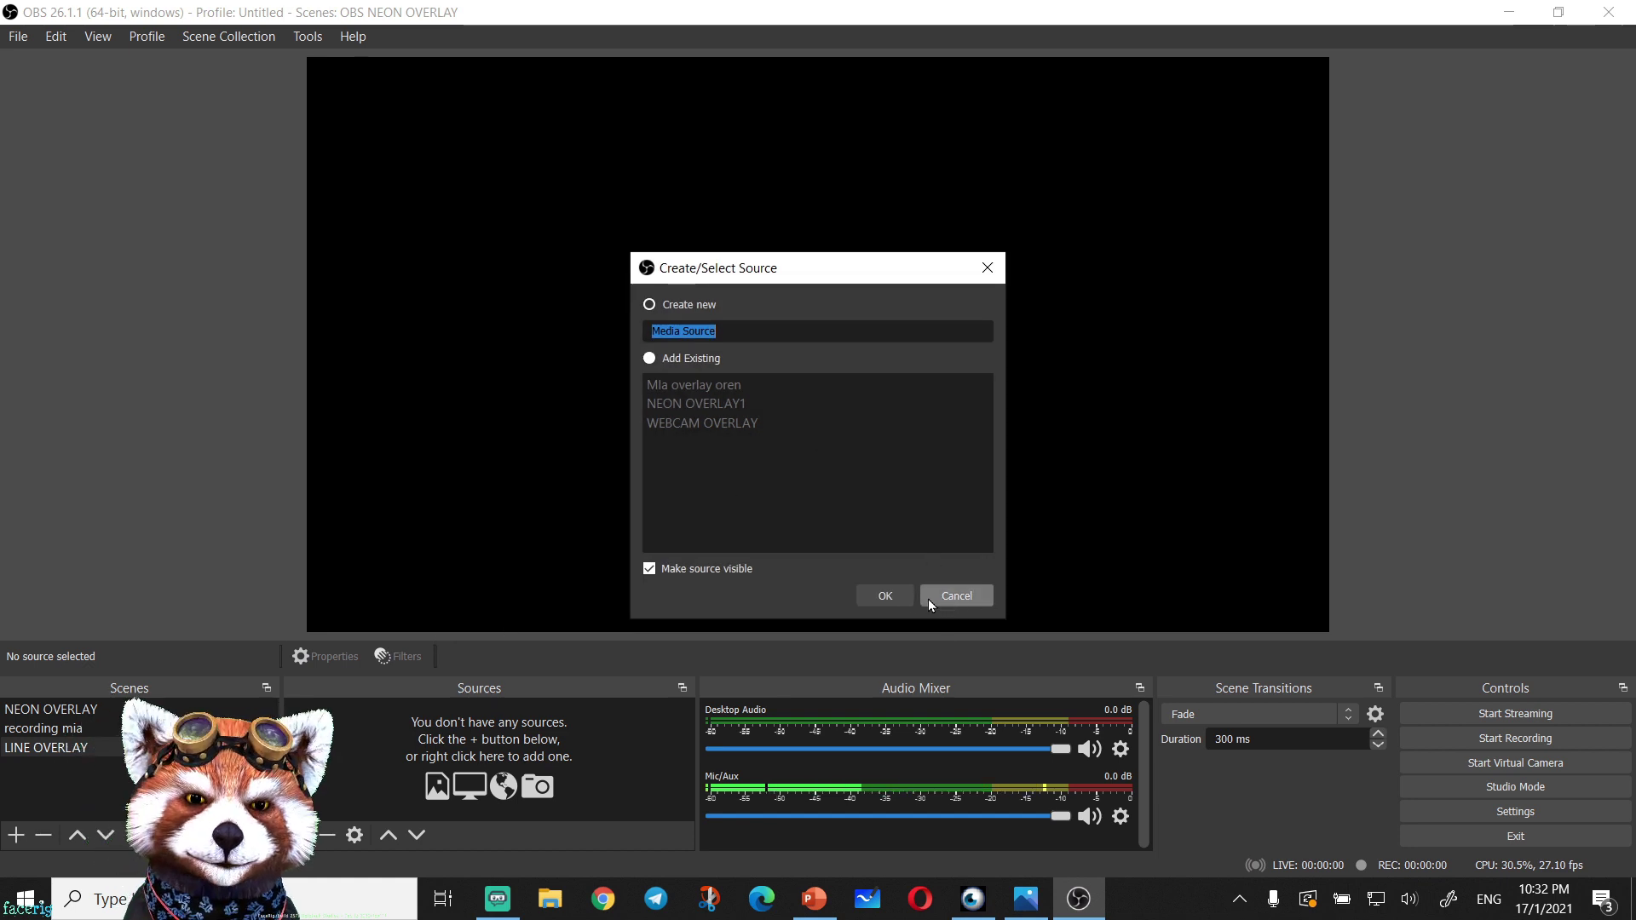
click(887, 596)
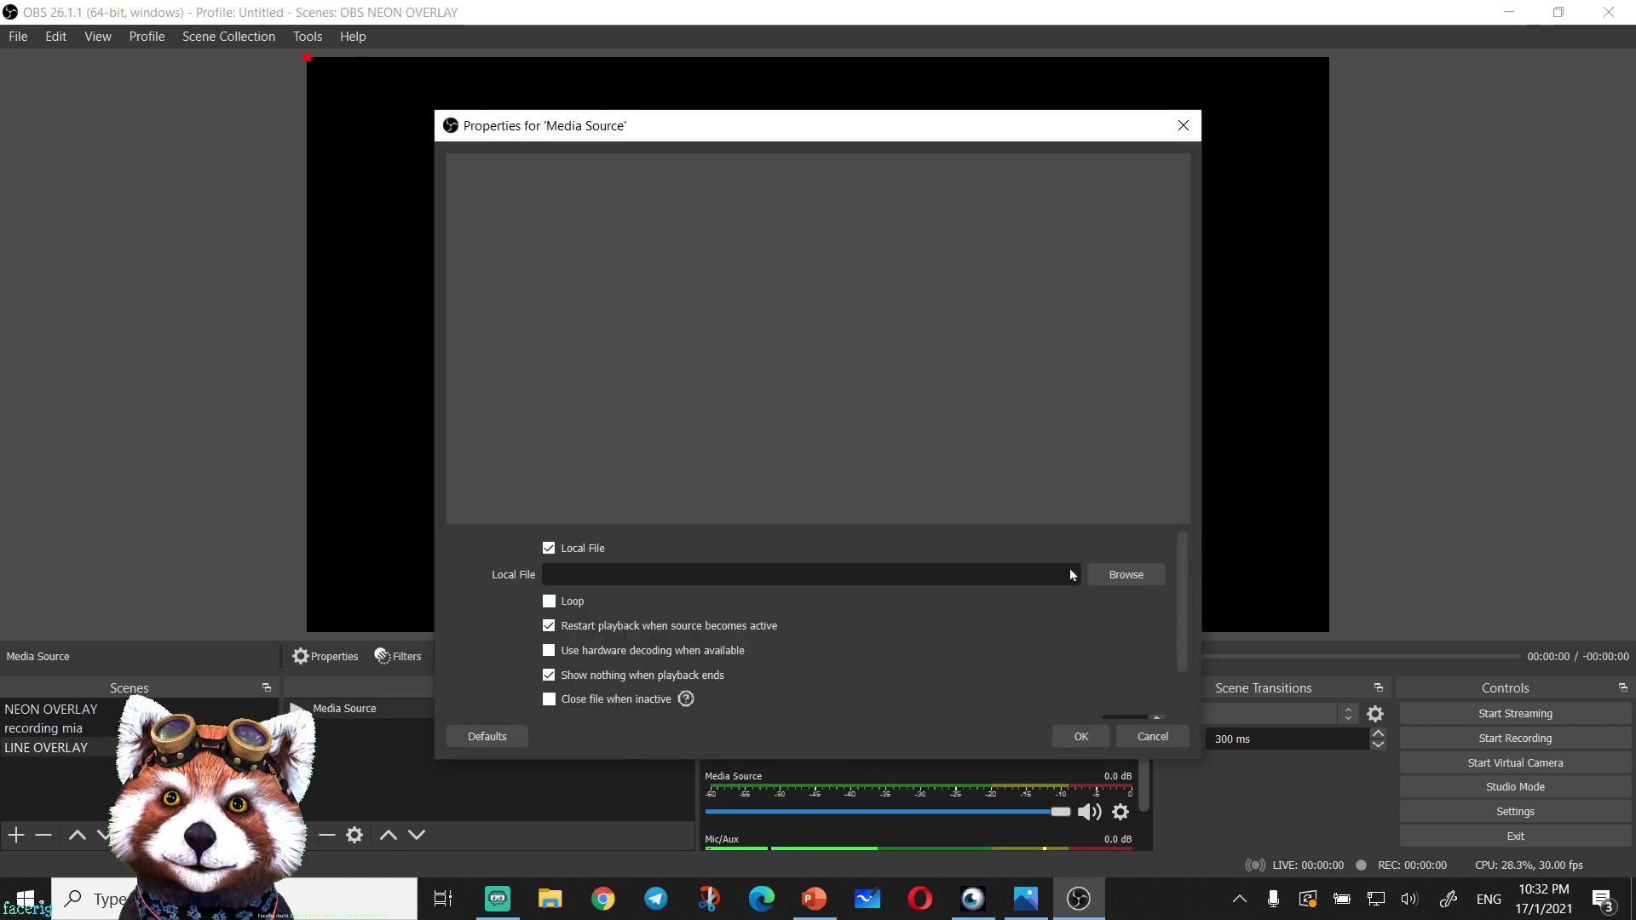
click(1108, 574)
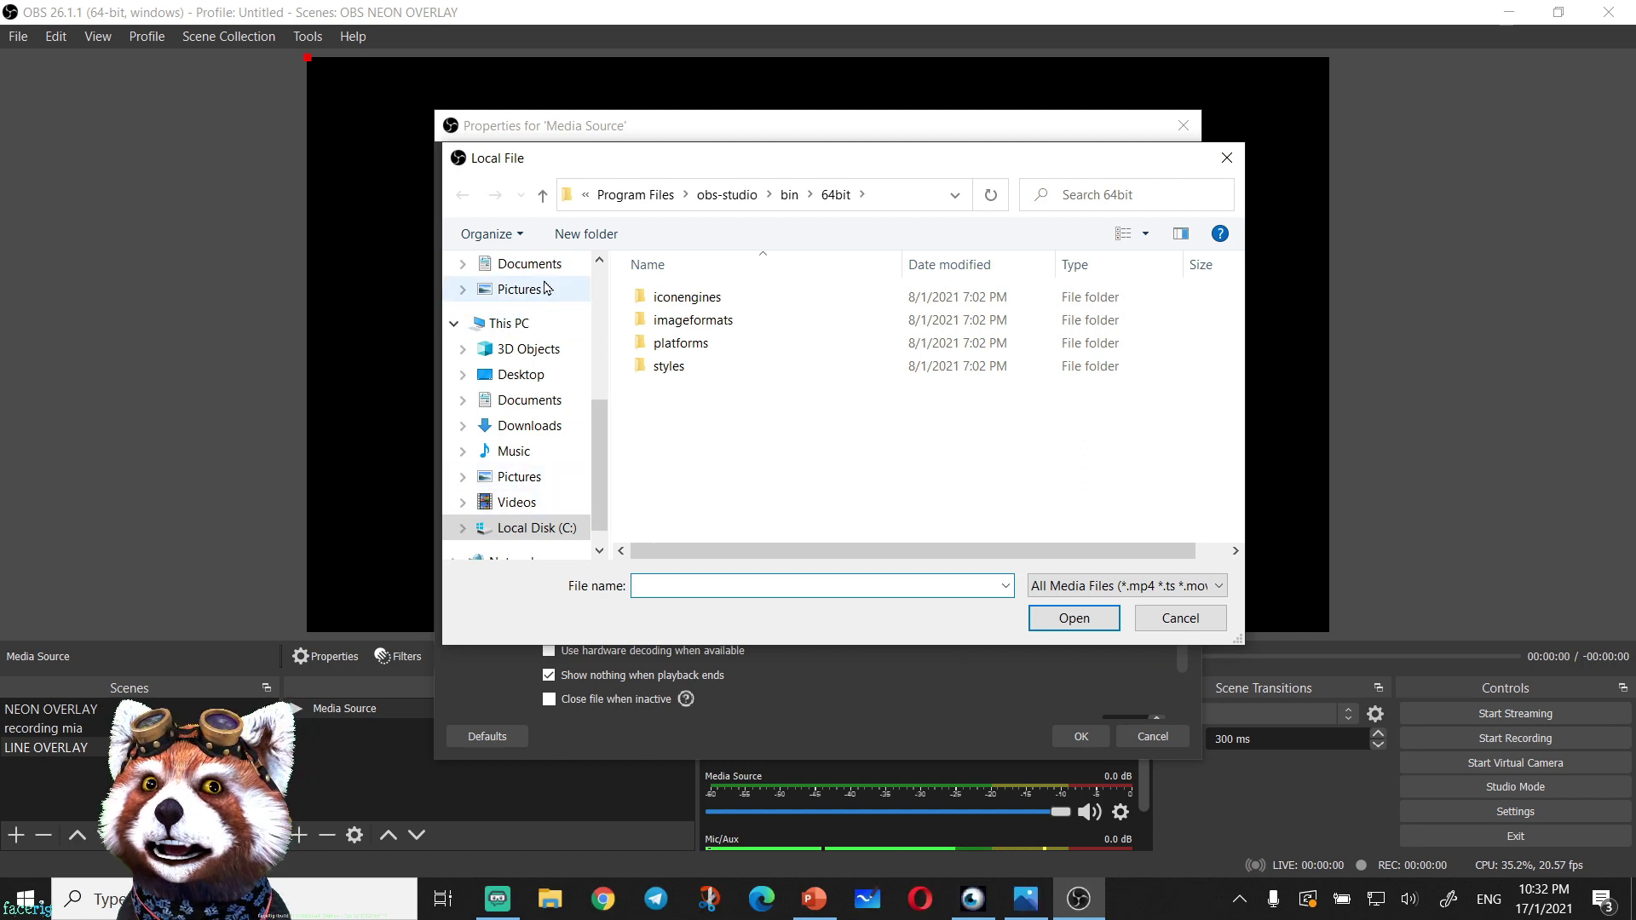
click(521, 374)
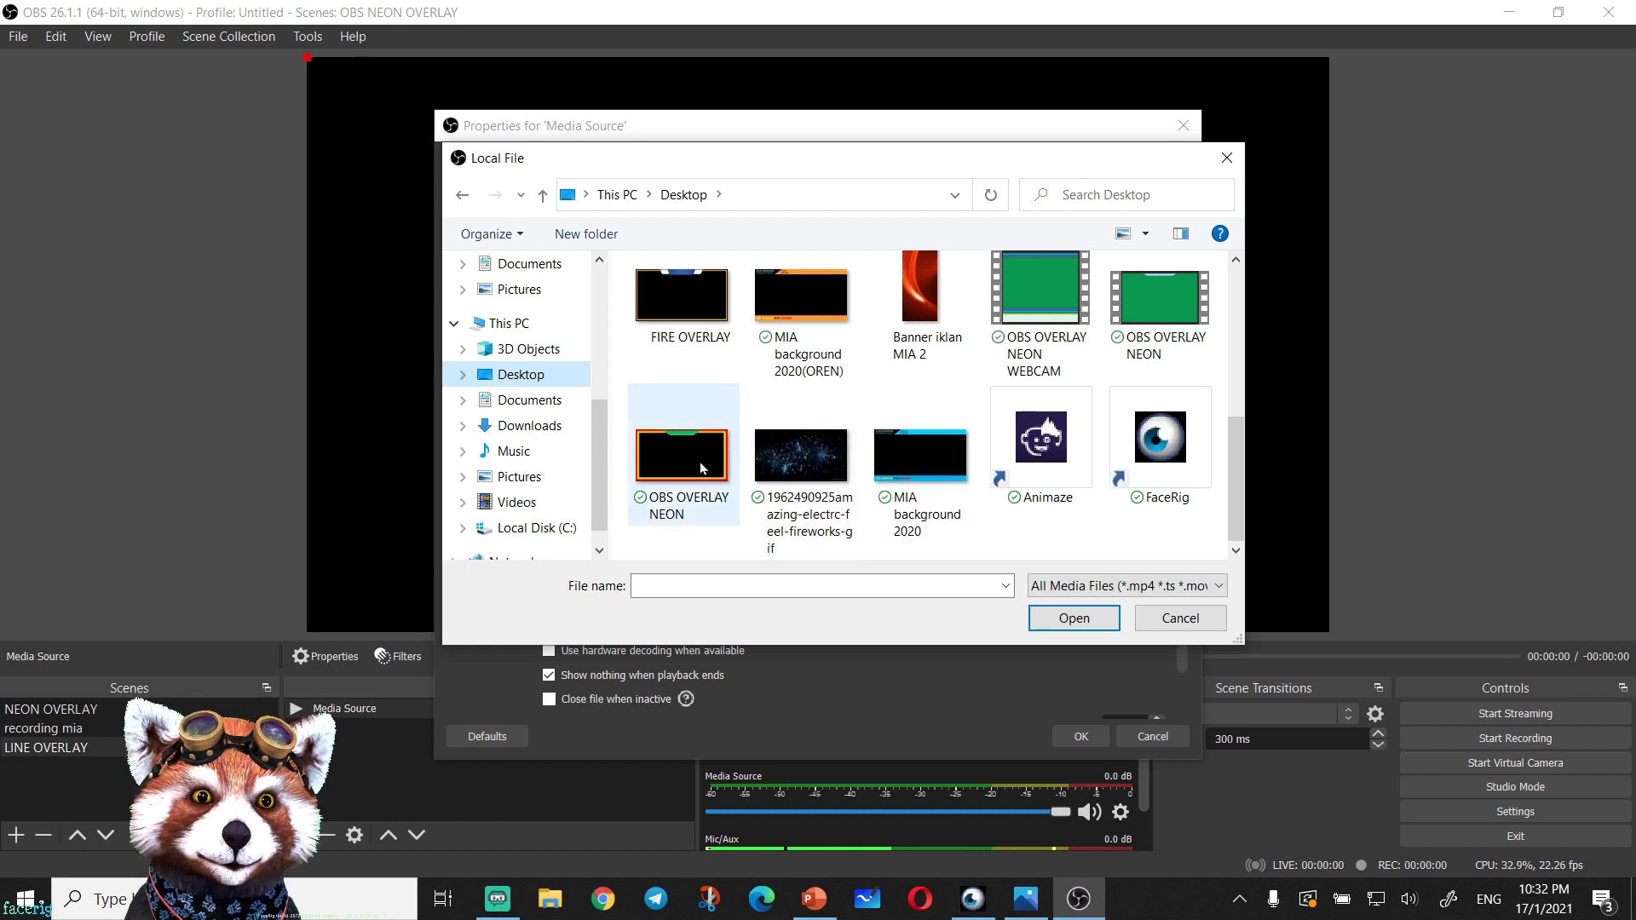
scroll(723, 476, up, 2)
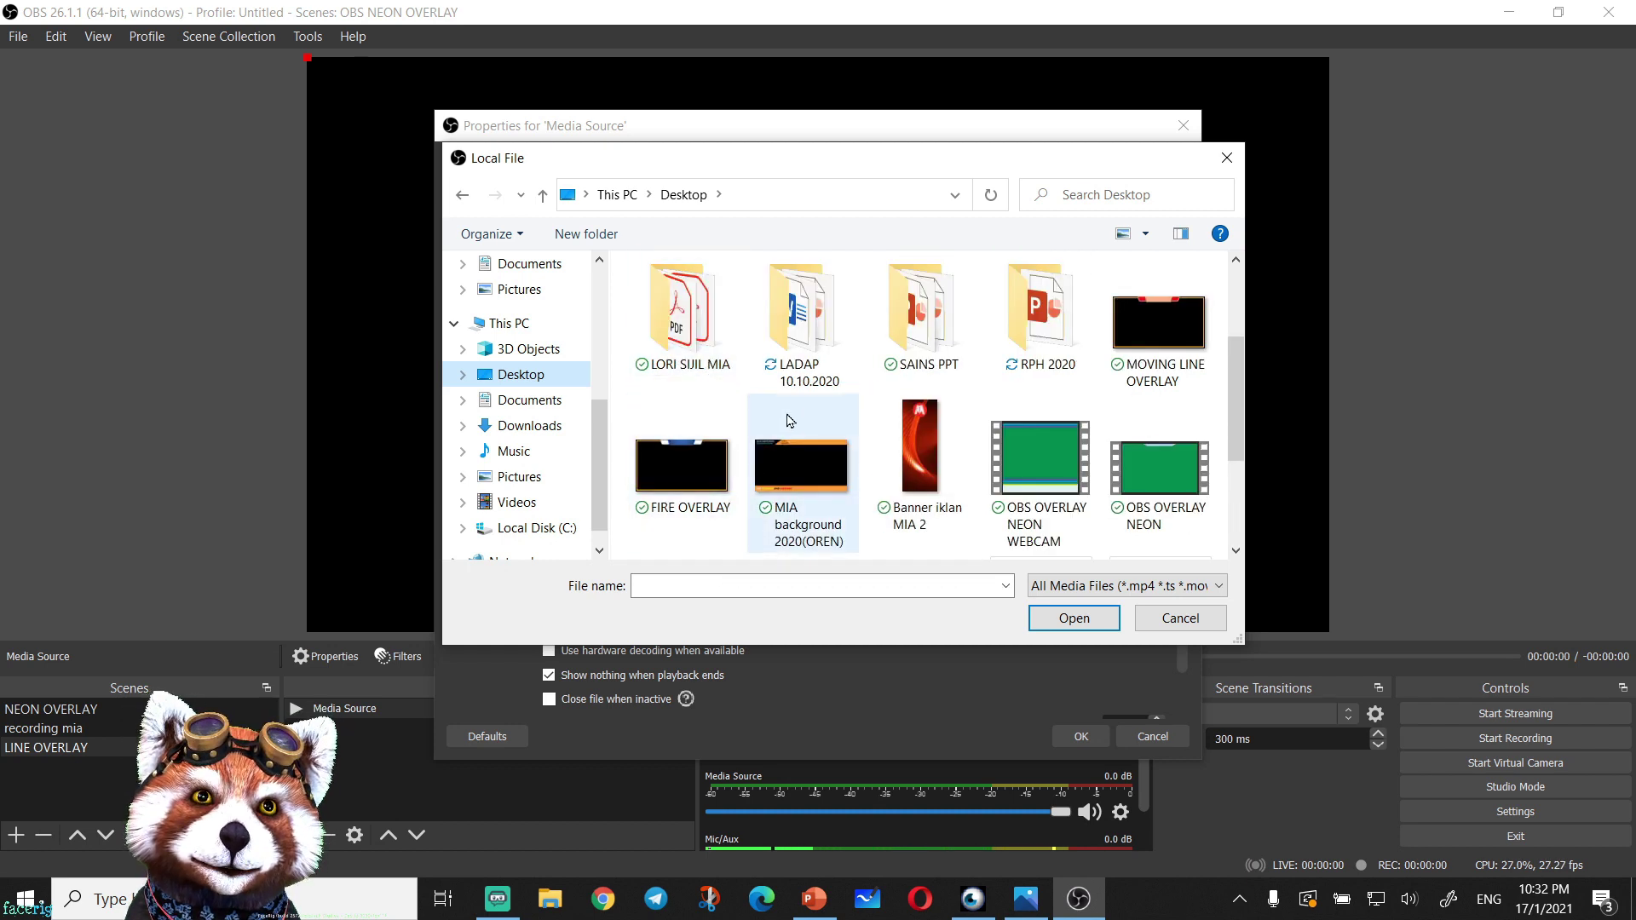
click(1149, 350)
click(1075, 617)
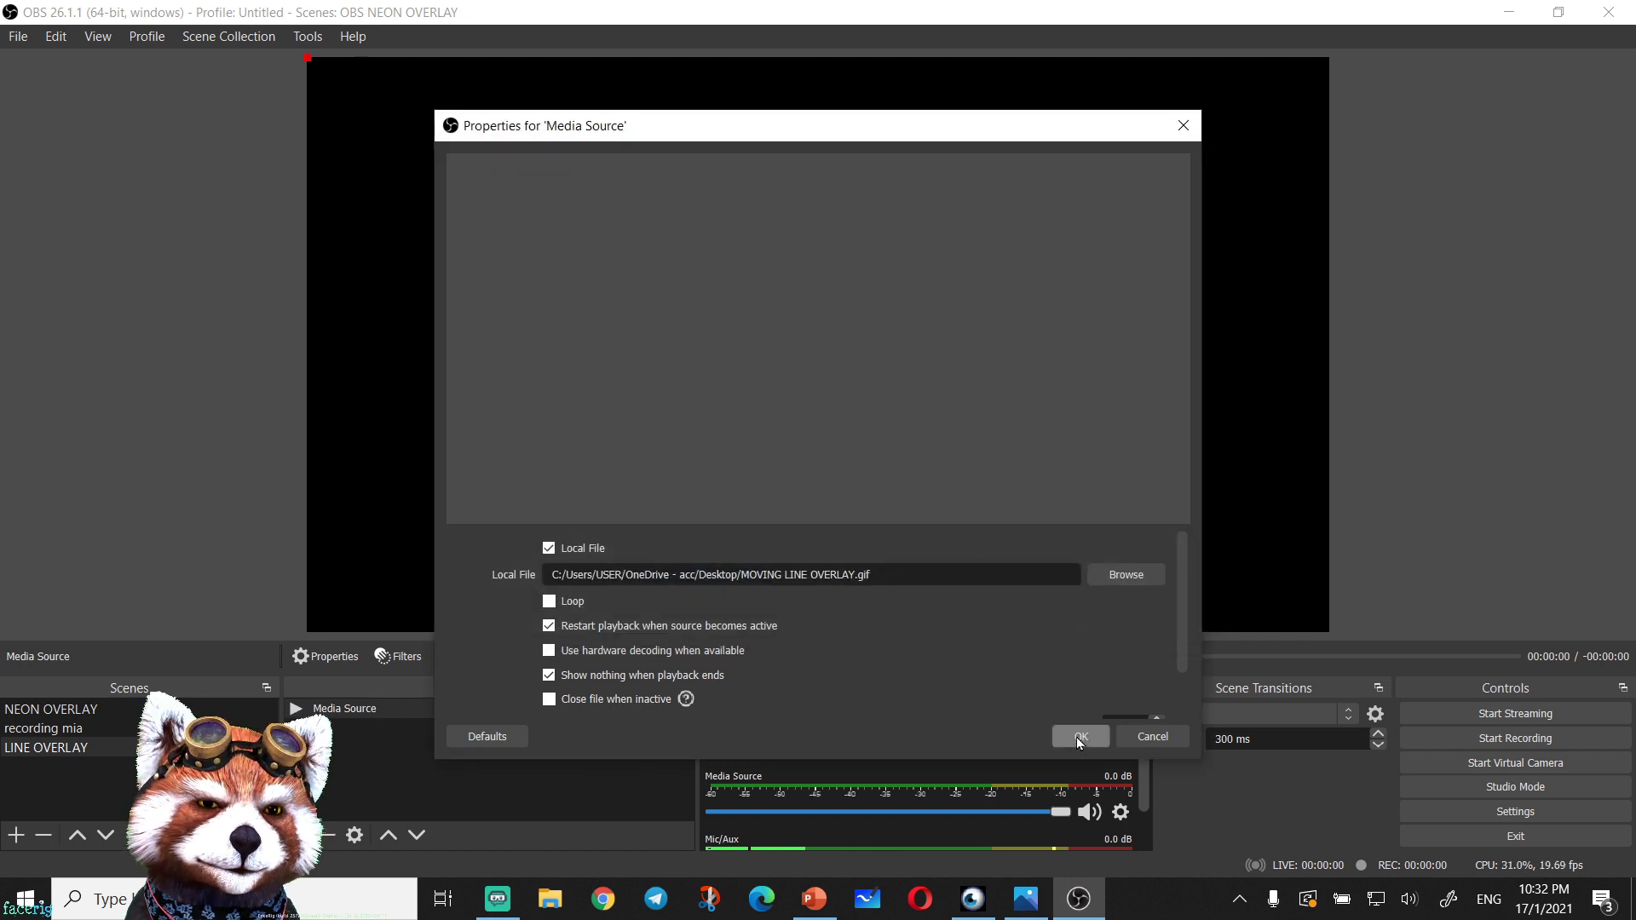
click(1078, 739)
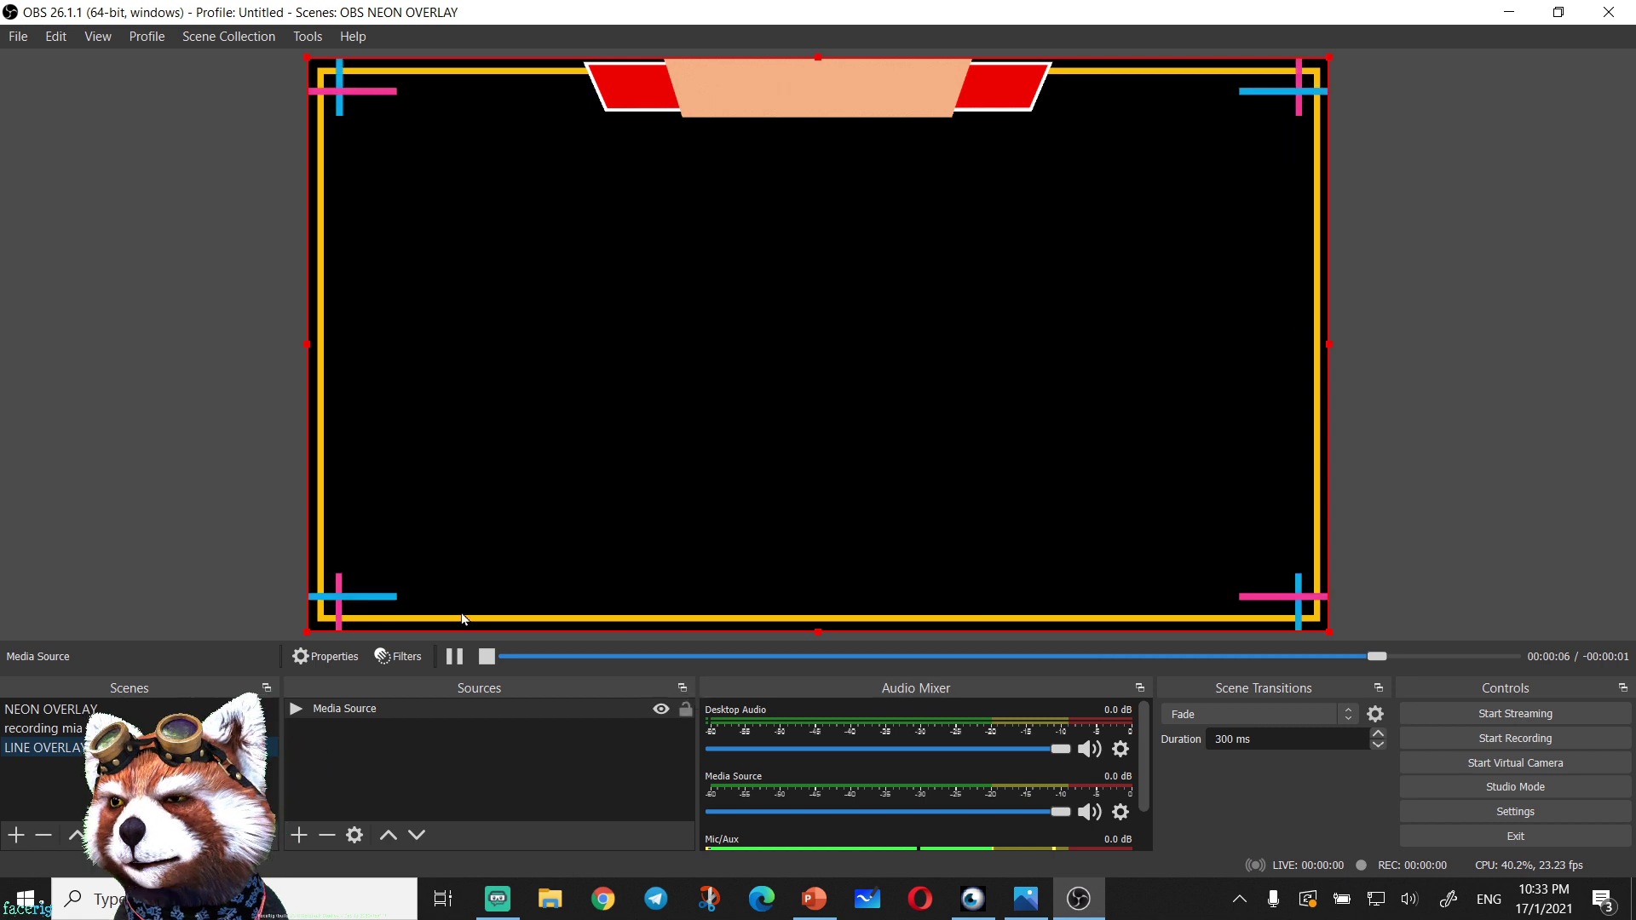
Enable Loop and disable Restart playback and Show nothing when playback ends for the Media Source
double_click(521, 714)
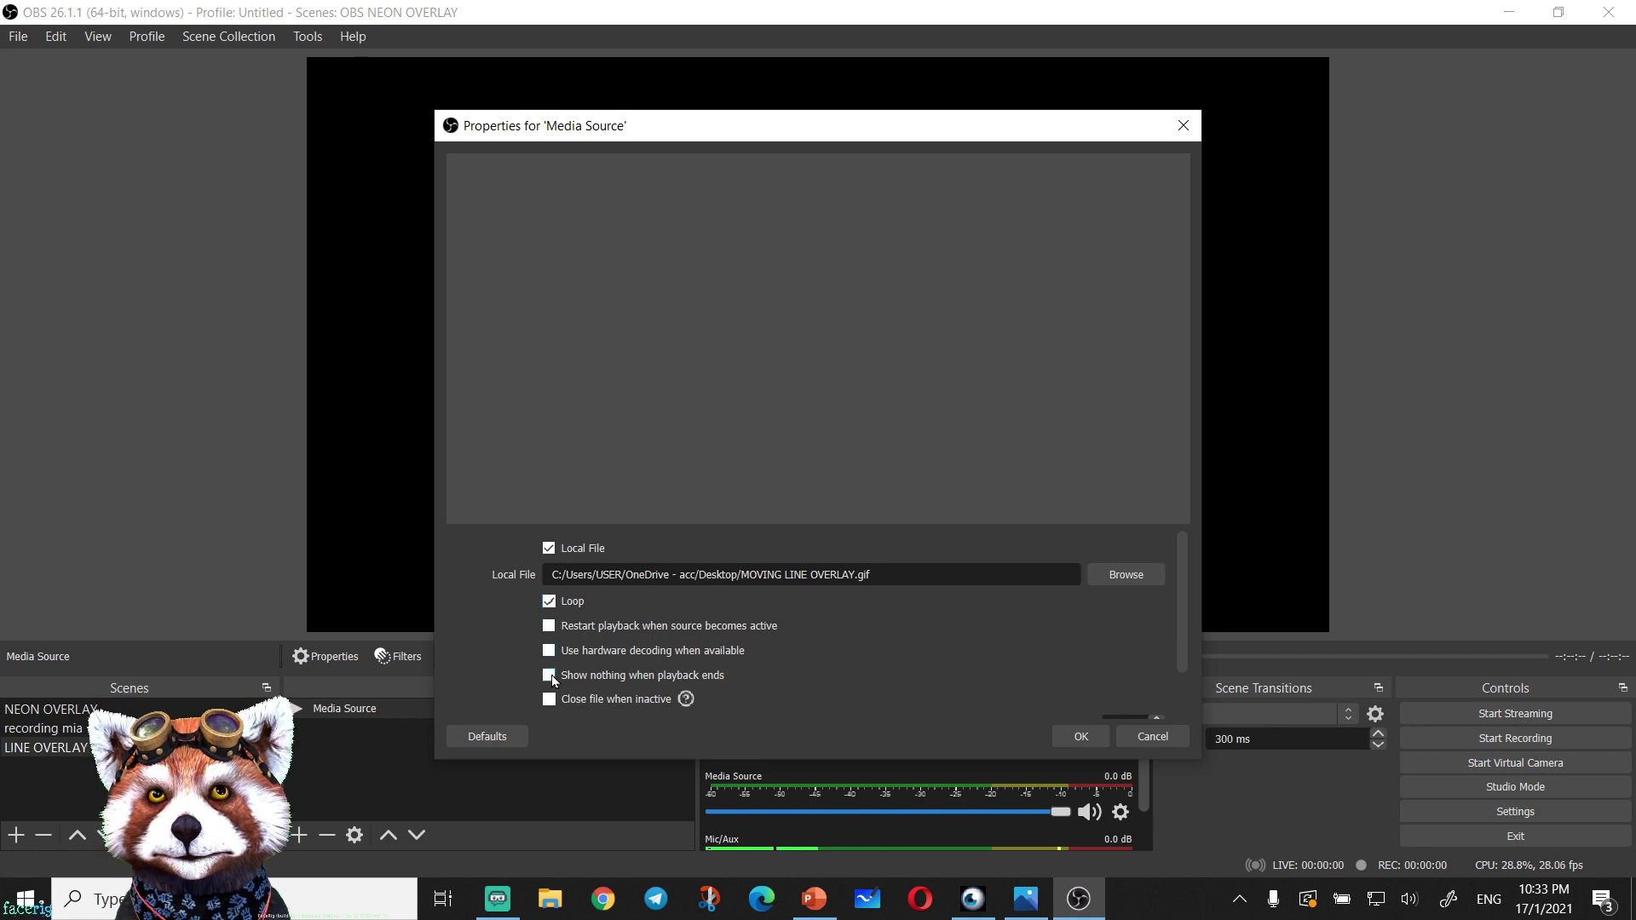
click(1071, 738)
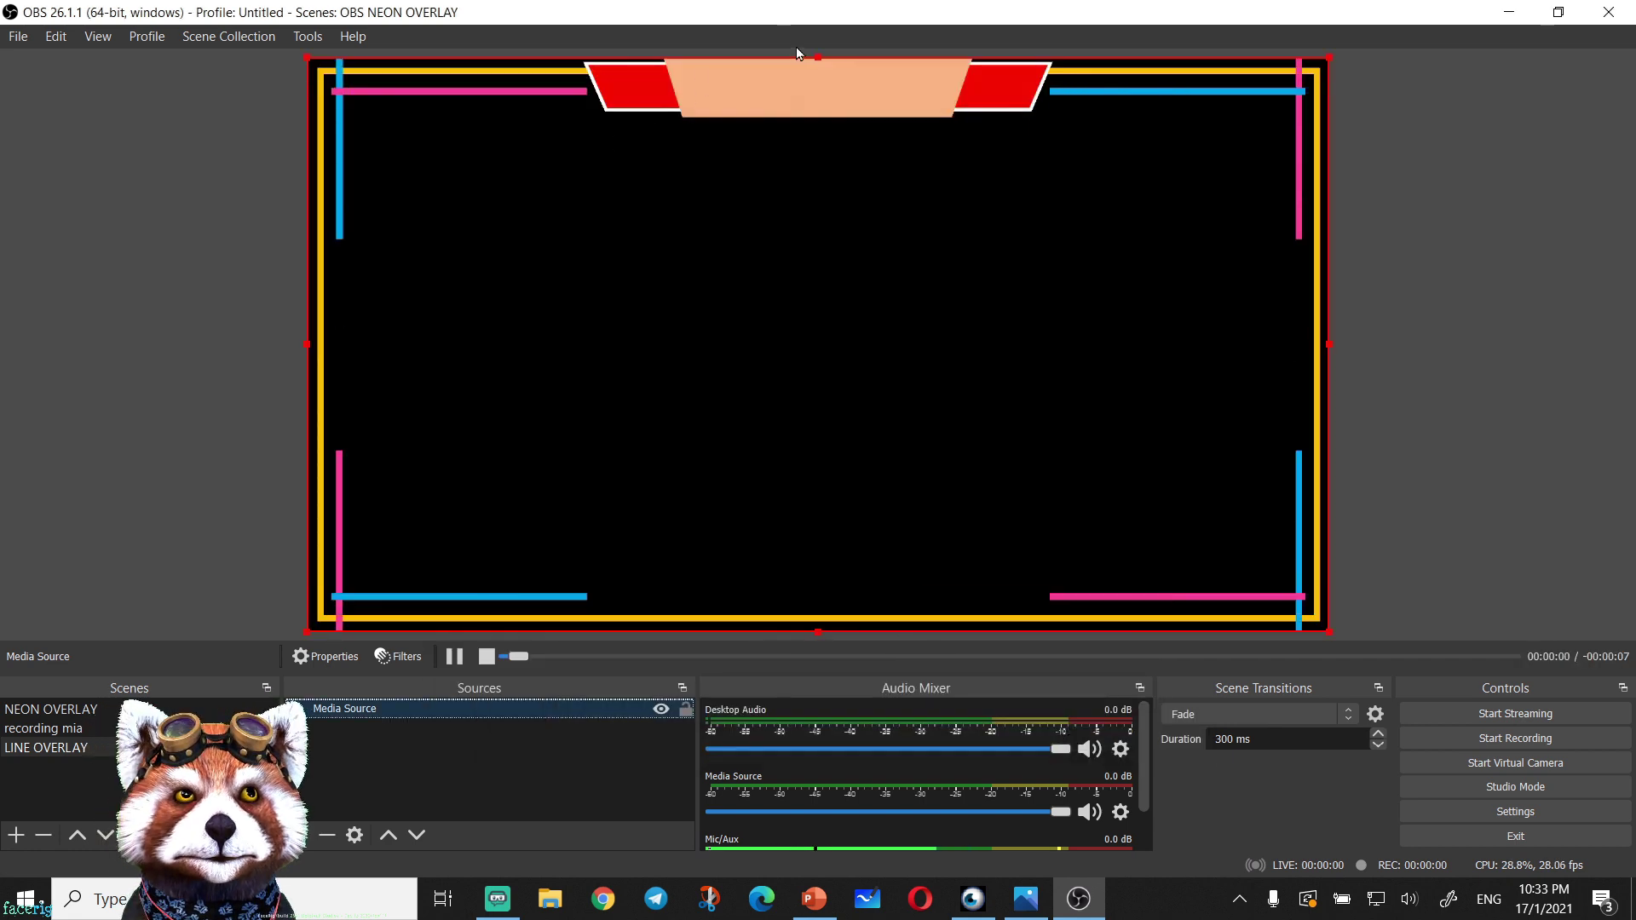
double_click(526, 707)
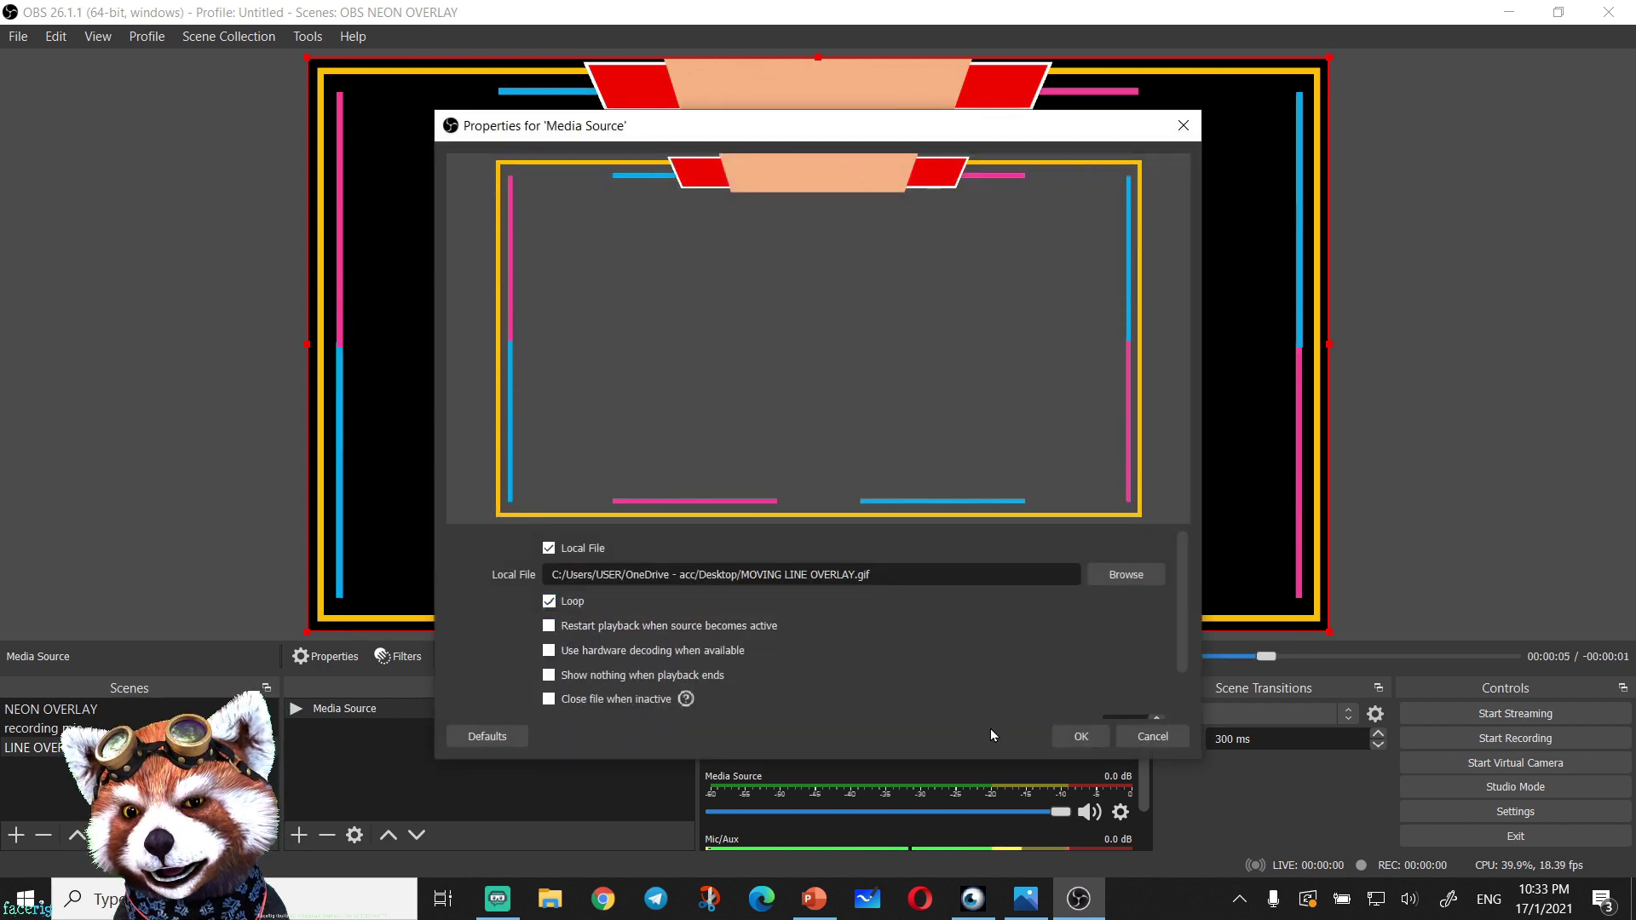
click(1076, 737)
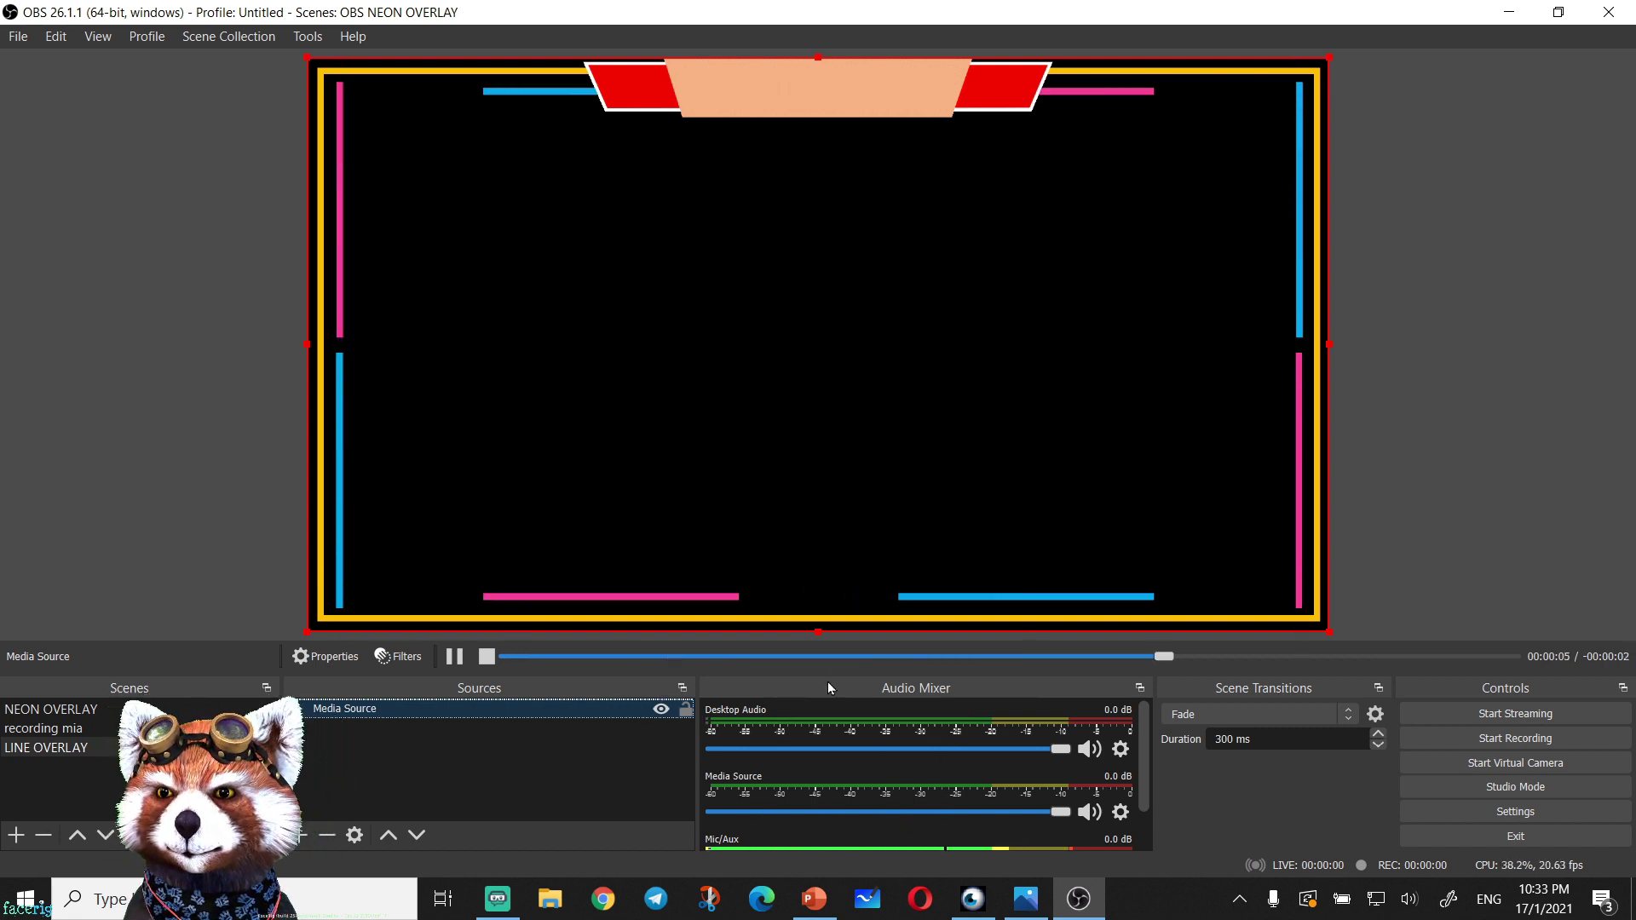
Switch from the looping OBS preview to PowerPoint's Presentation1
click(825, 910)
Change the first slide's layout to Blank
right_click(592, 294)
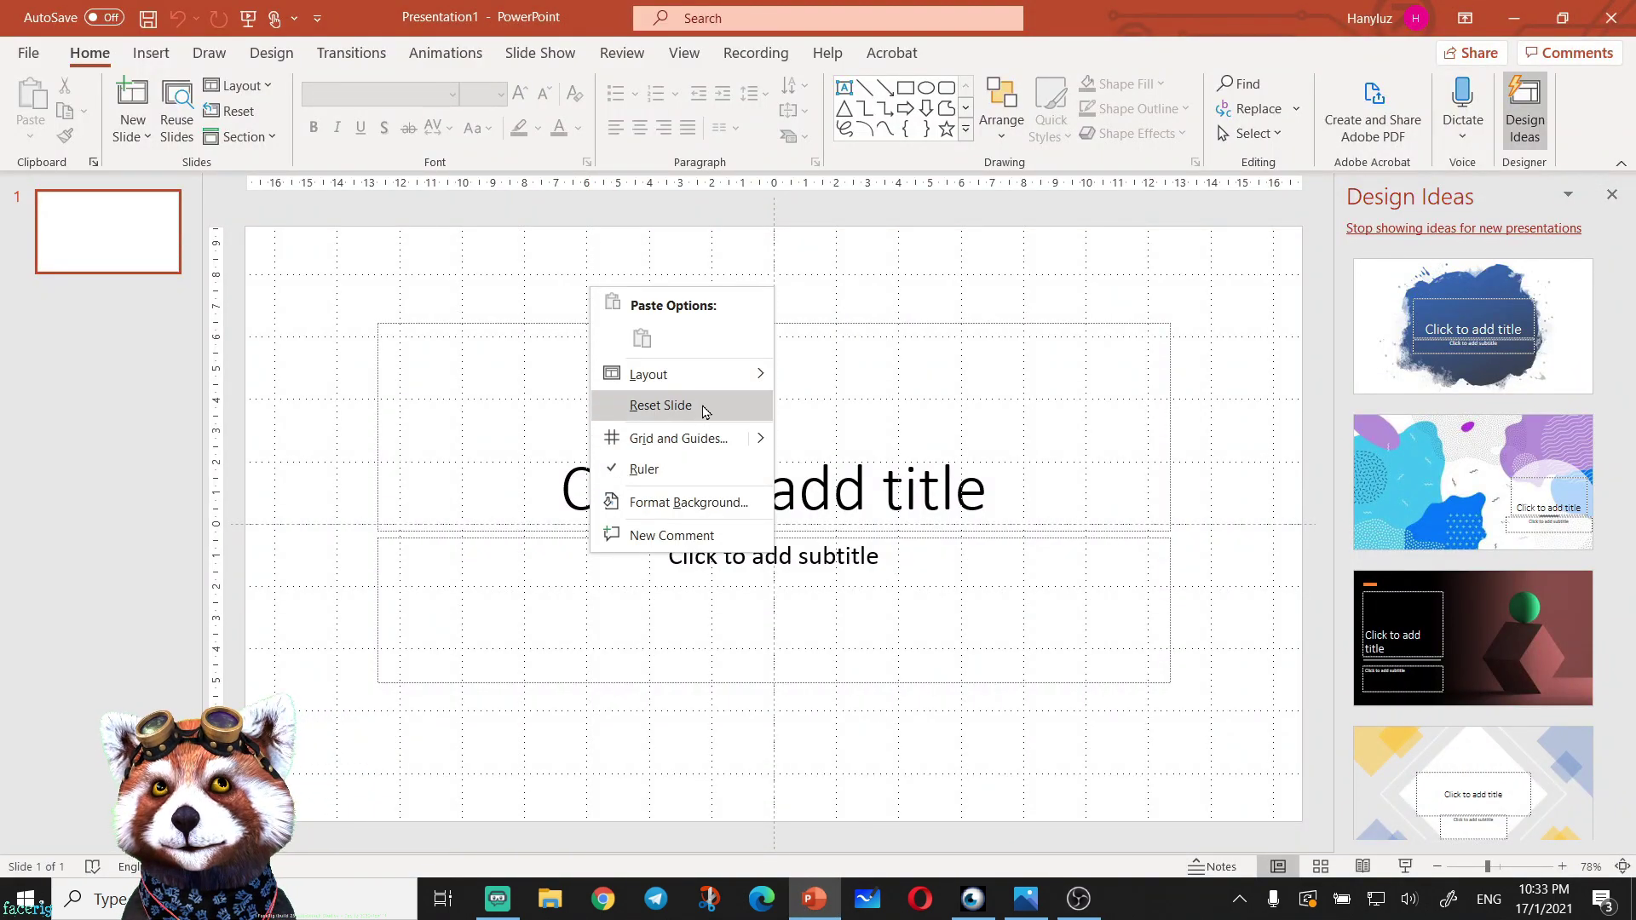
mouse_move(647, 374)
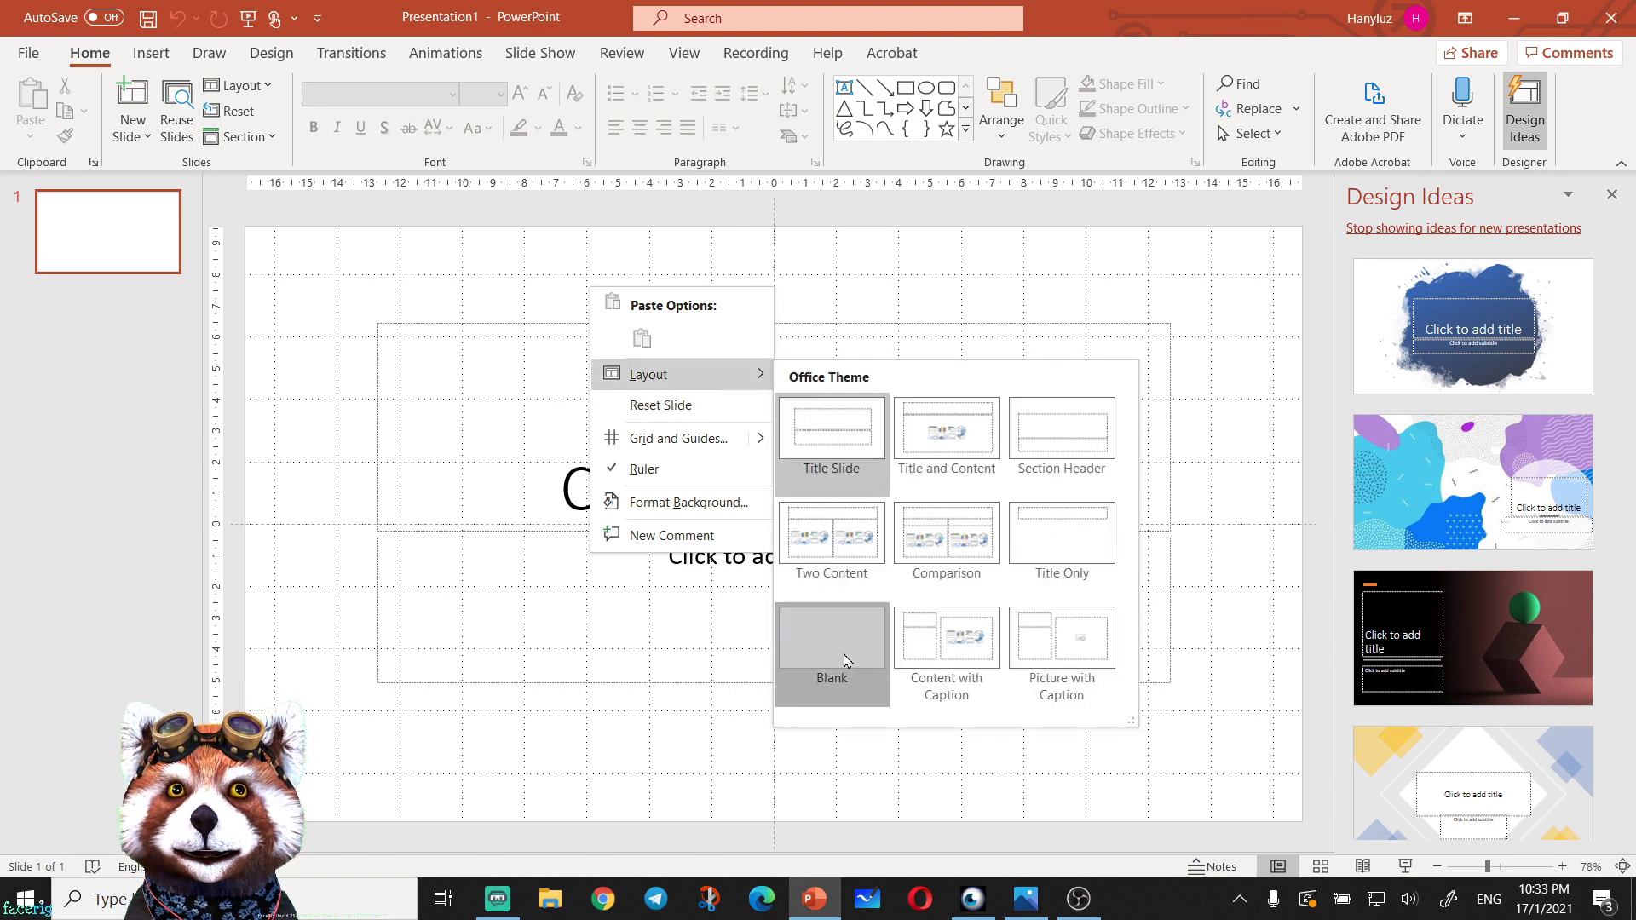
click(844, 661)
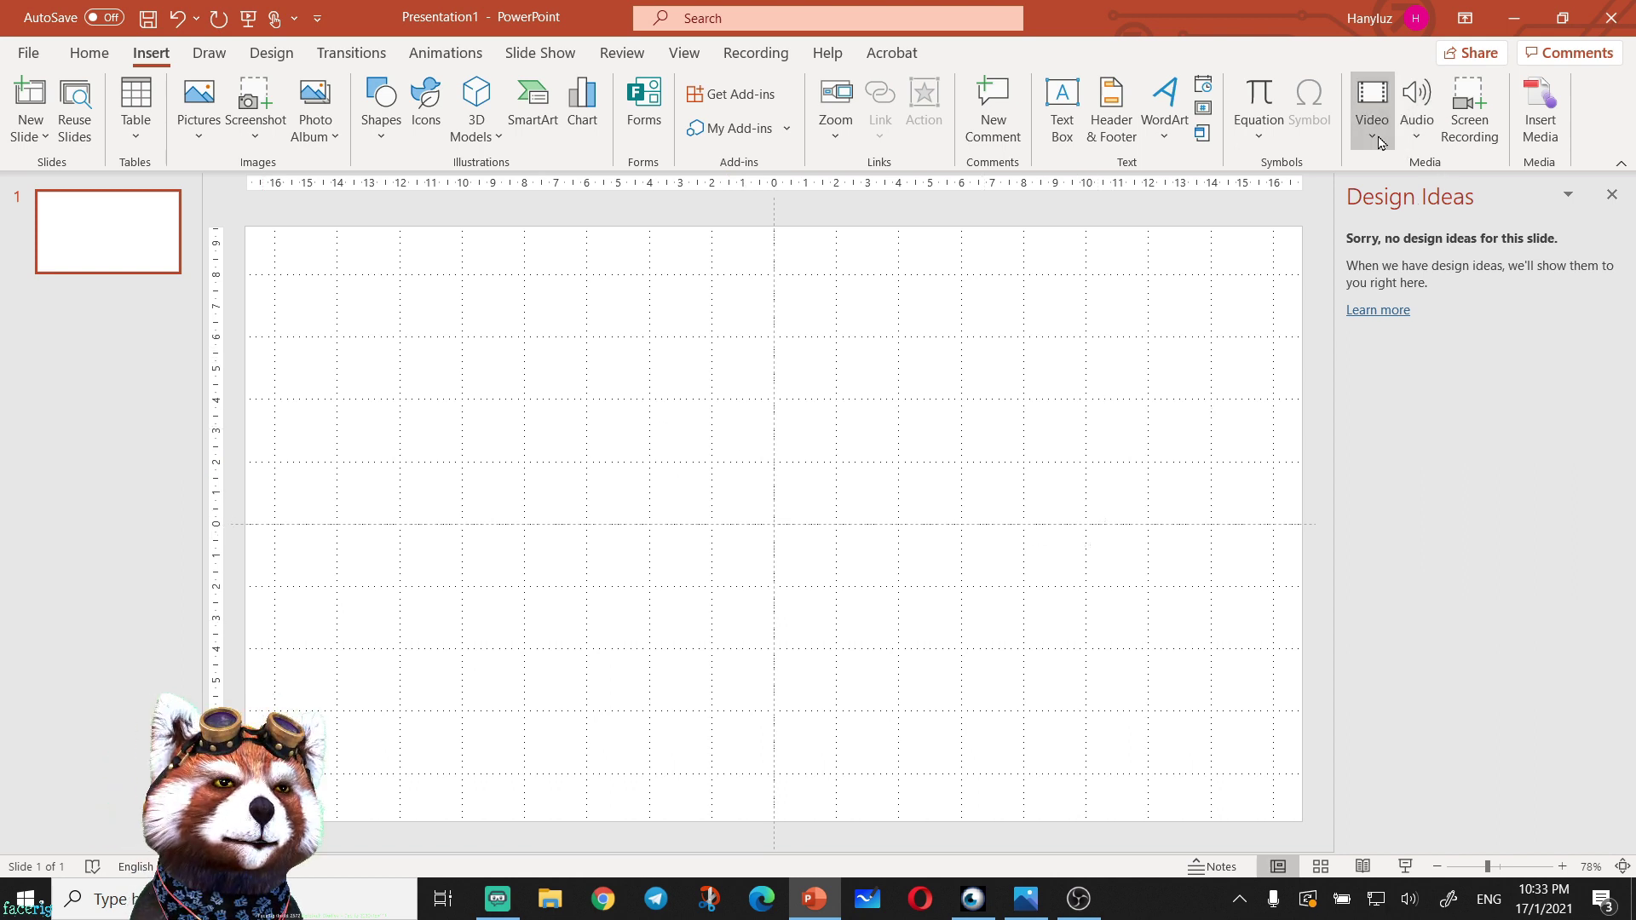
Insert MOVING LINE OVERLAY.gif from the Desktop onto the blank slide as a picture
click(199, 132)
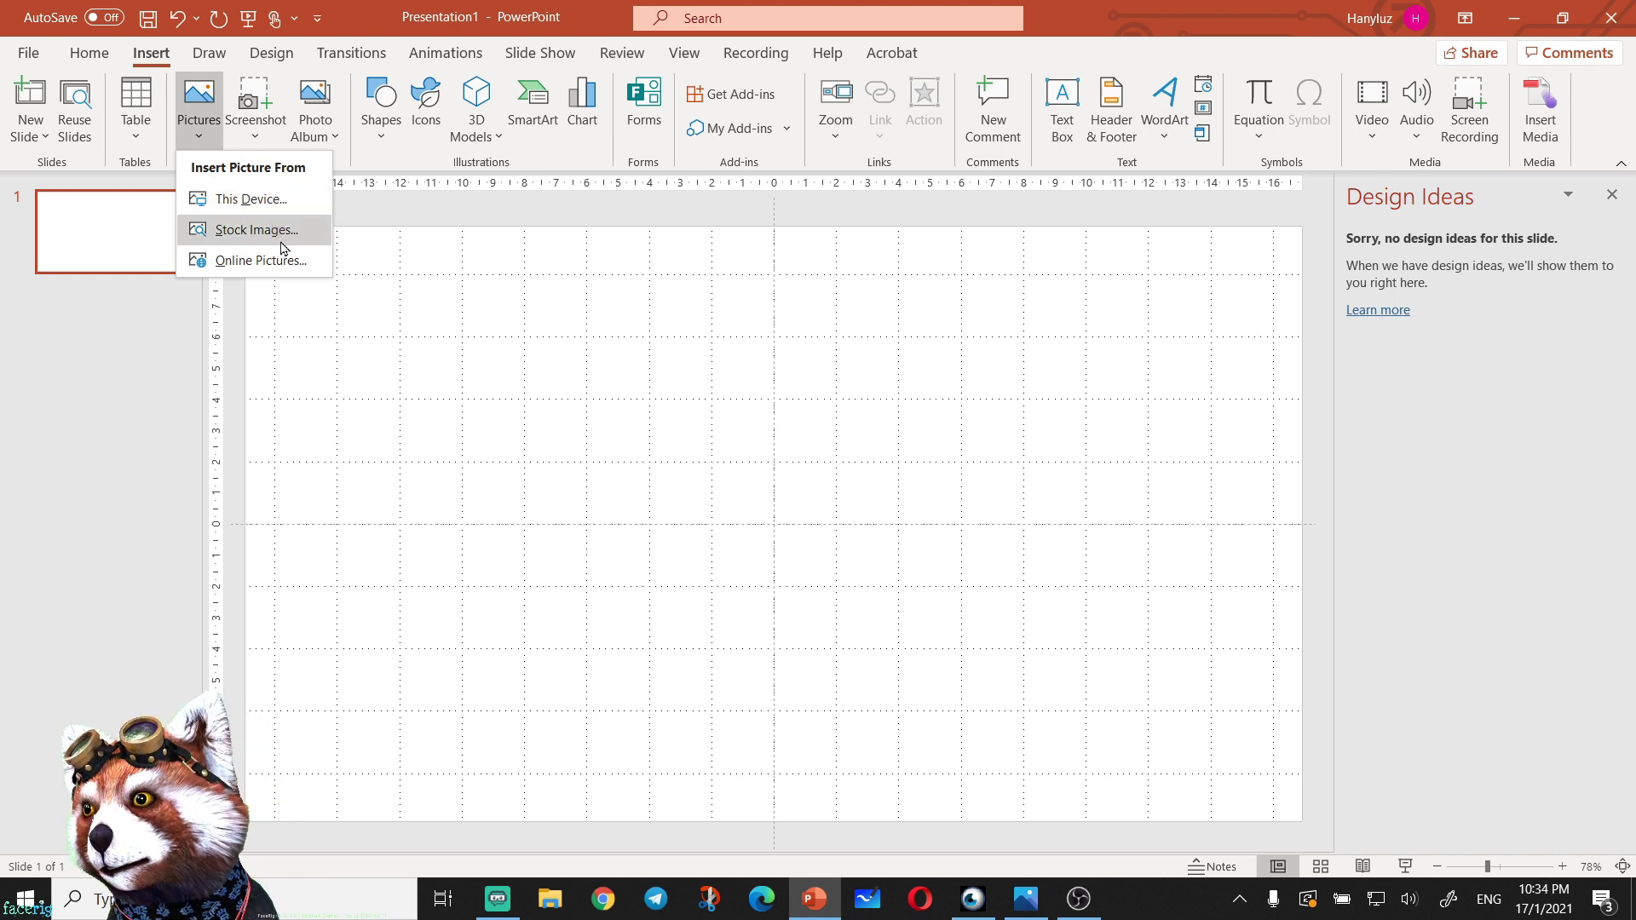
click(290, 216)
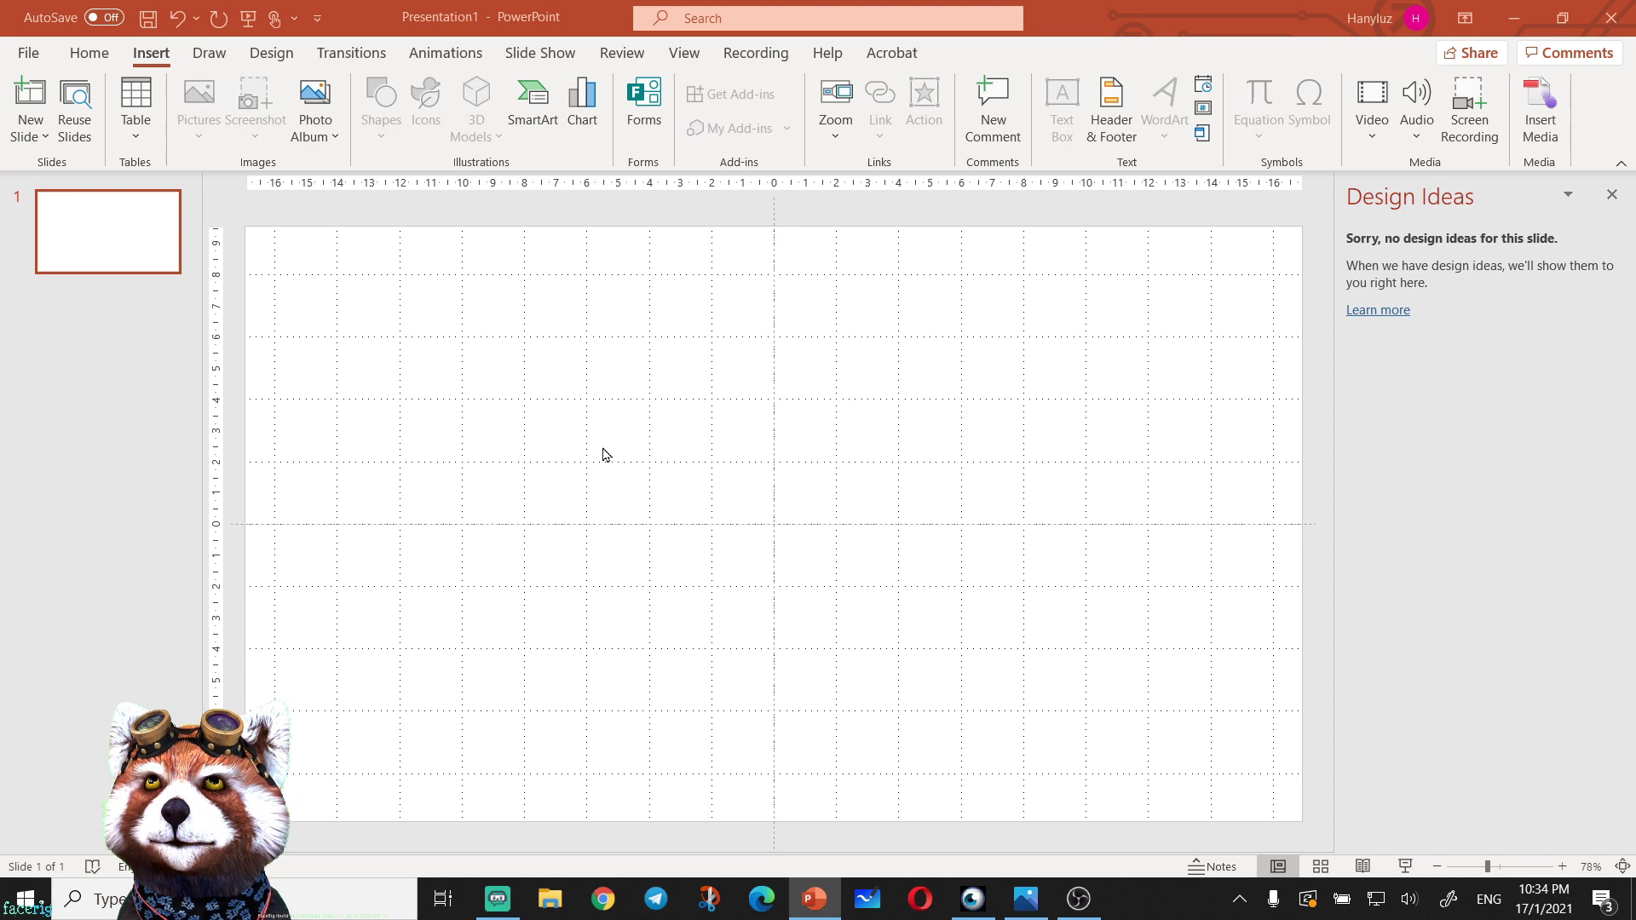
click(109, 318)
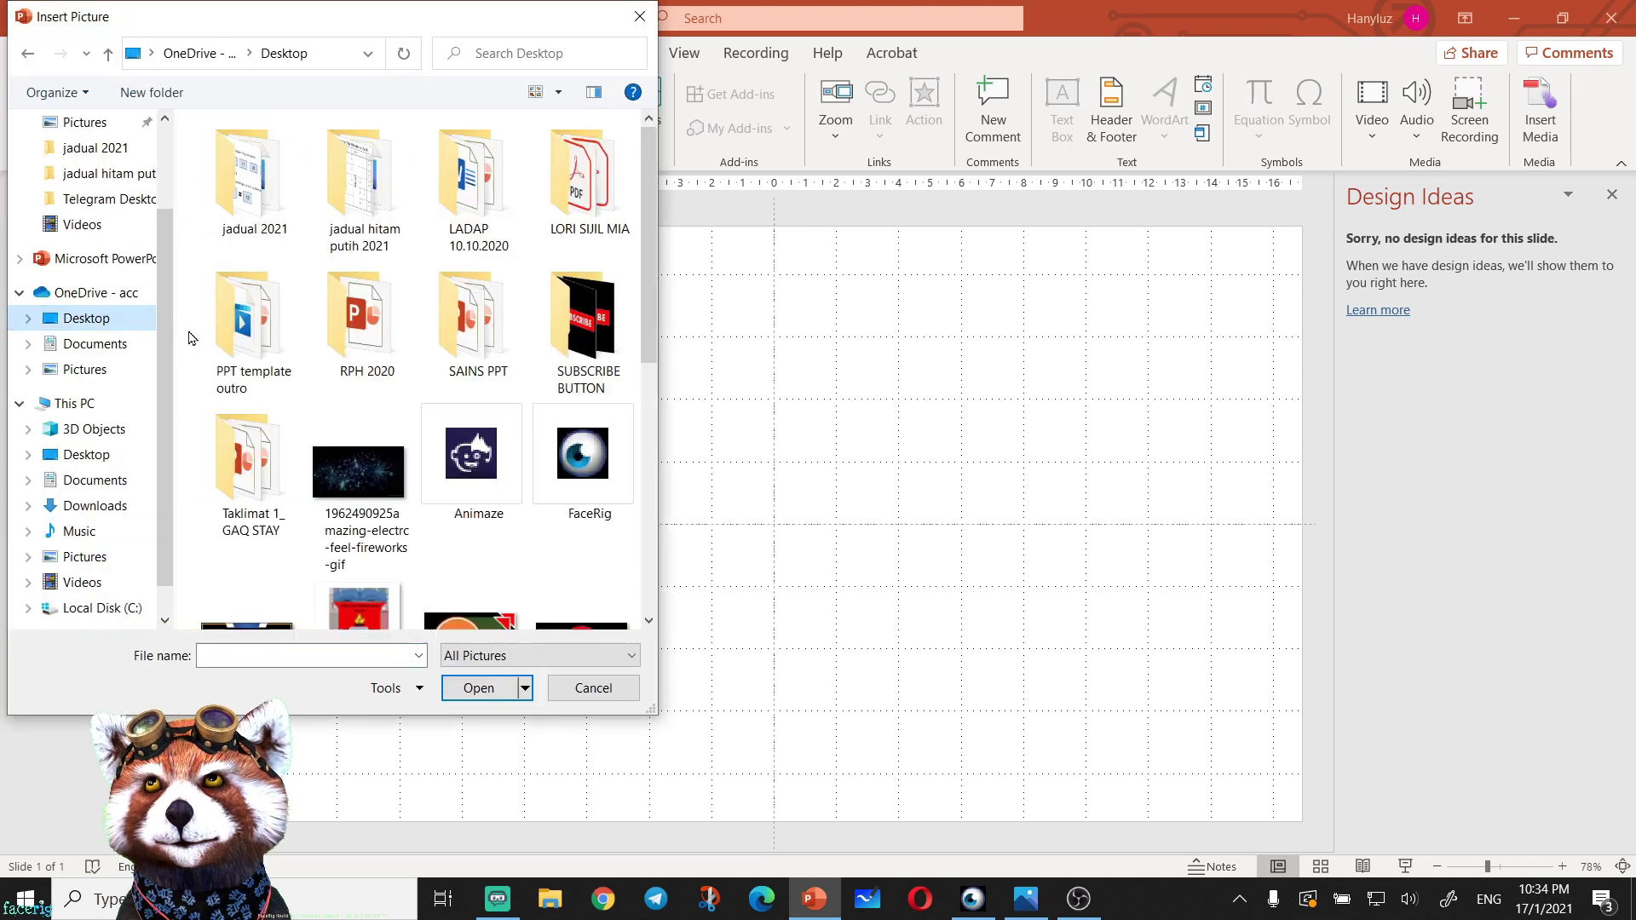
scroll(464, 496, down, 2)
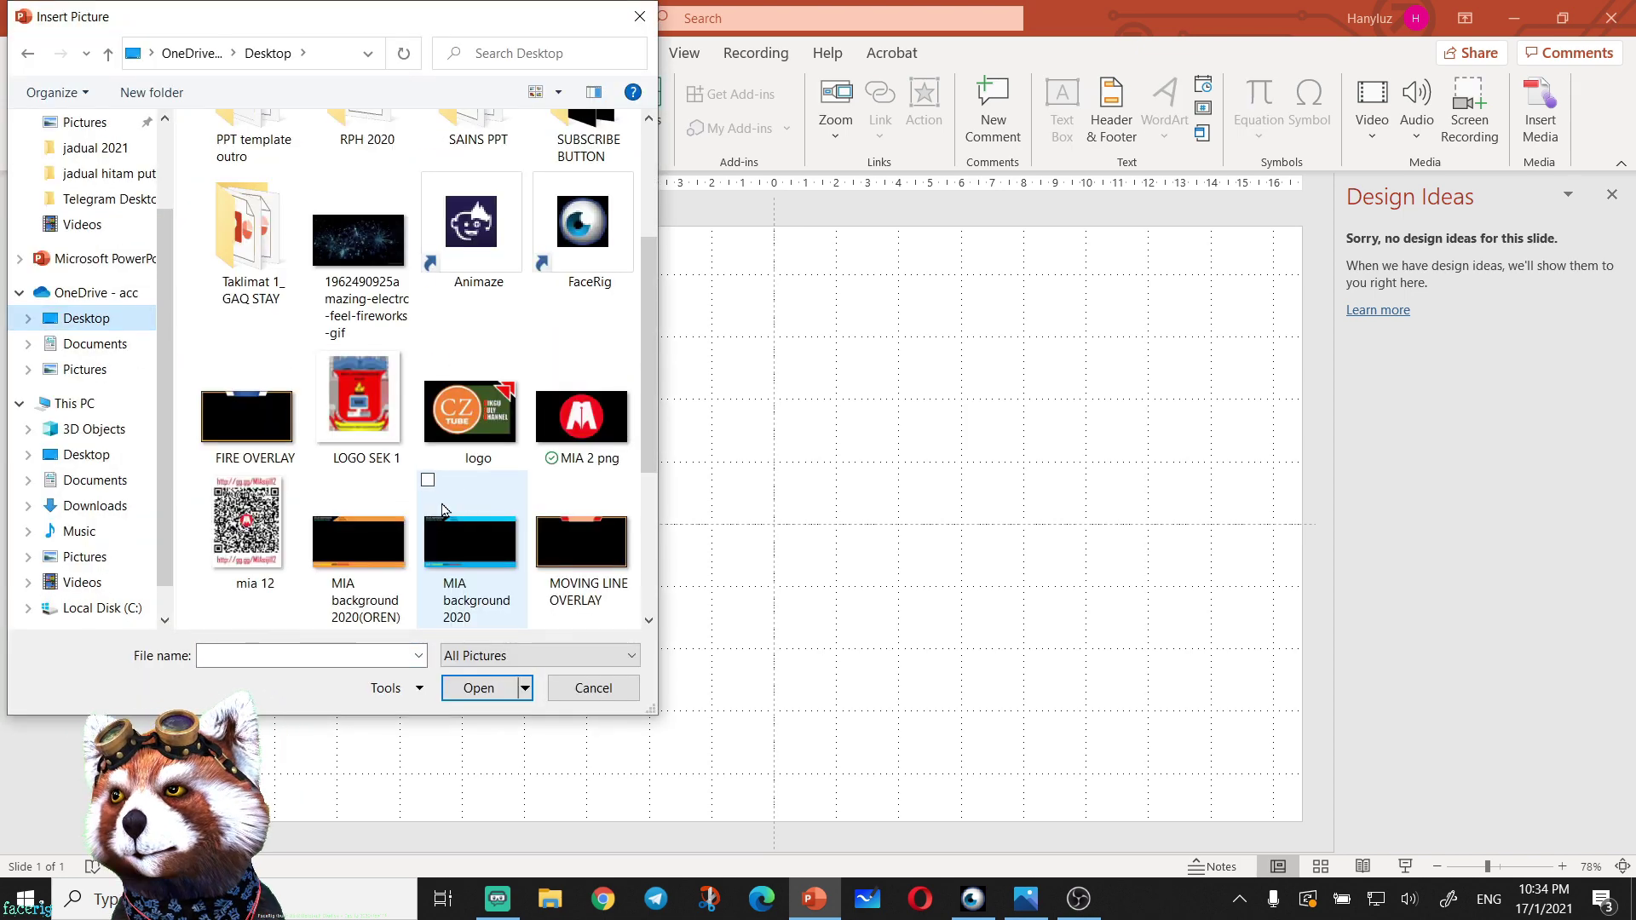
scroll(317, 460, down, 3)
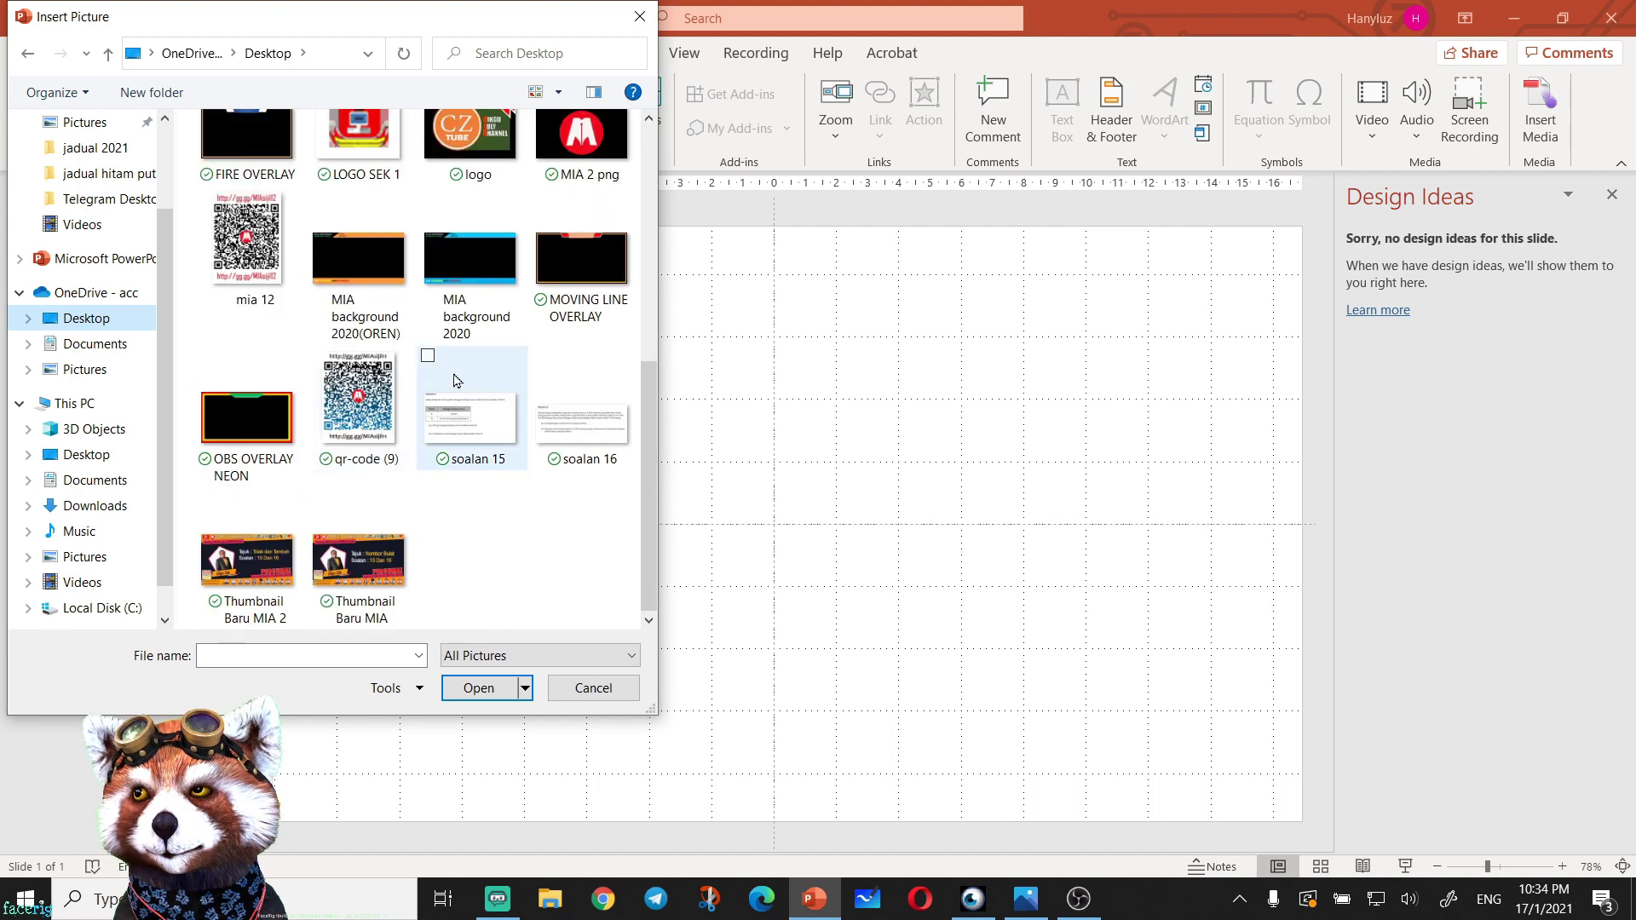
click(581, 255)
click(478, 689)
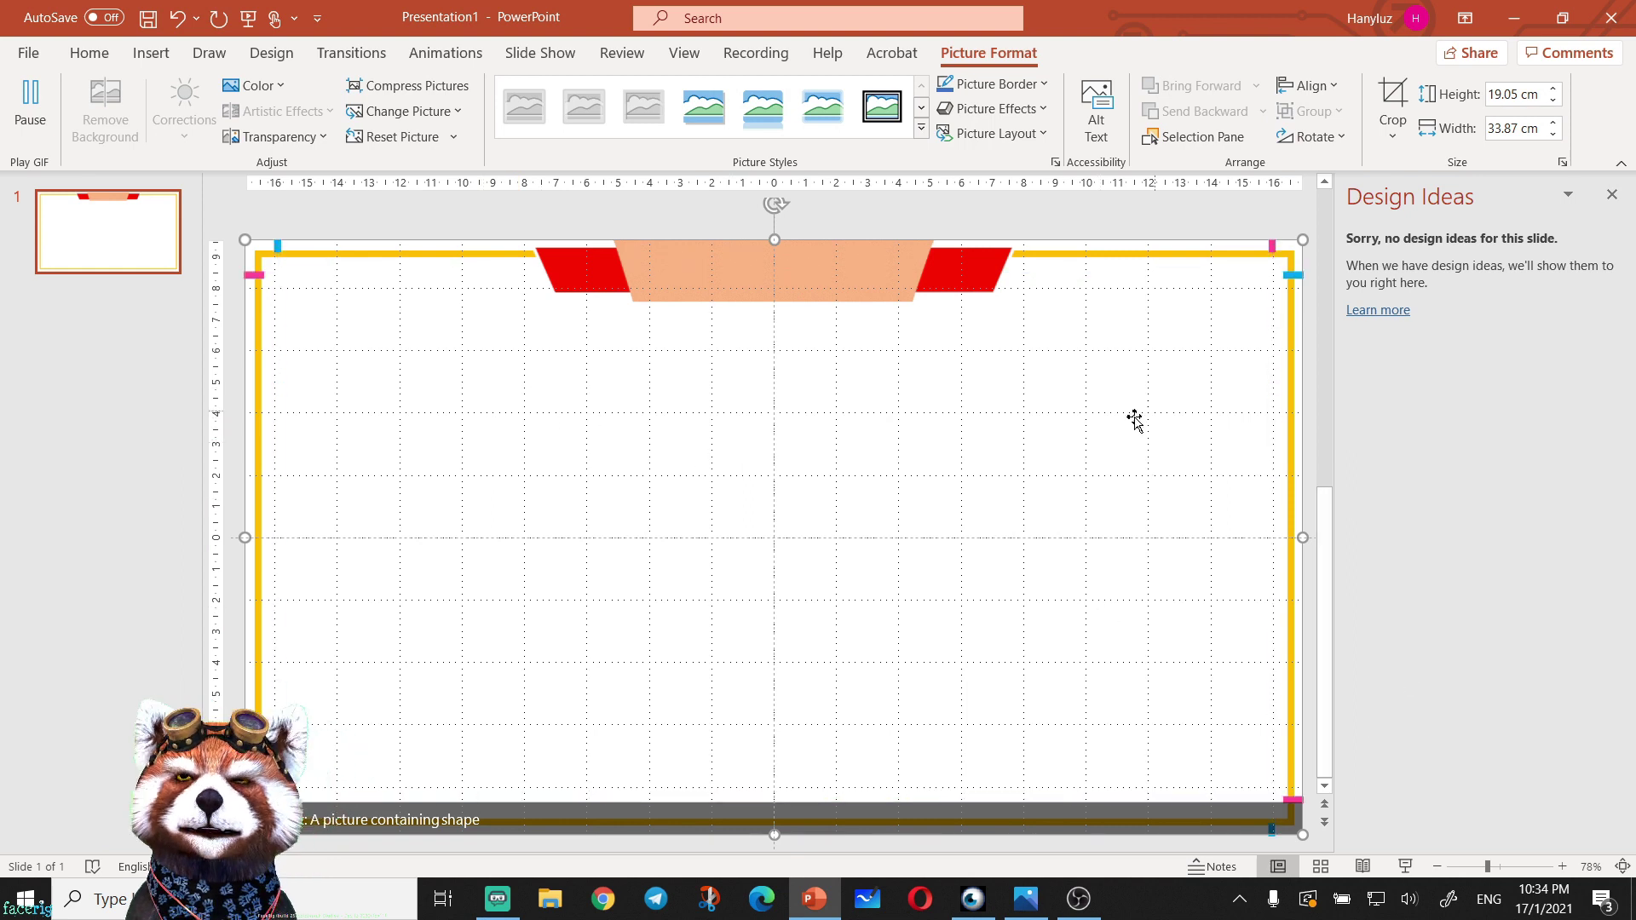
Show the overlay GIF's Fill options under Fill & Line in the Format Picture pane
right_click(1094, 460)
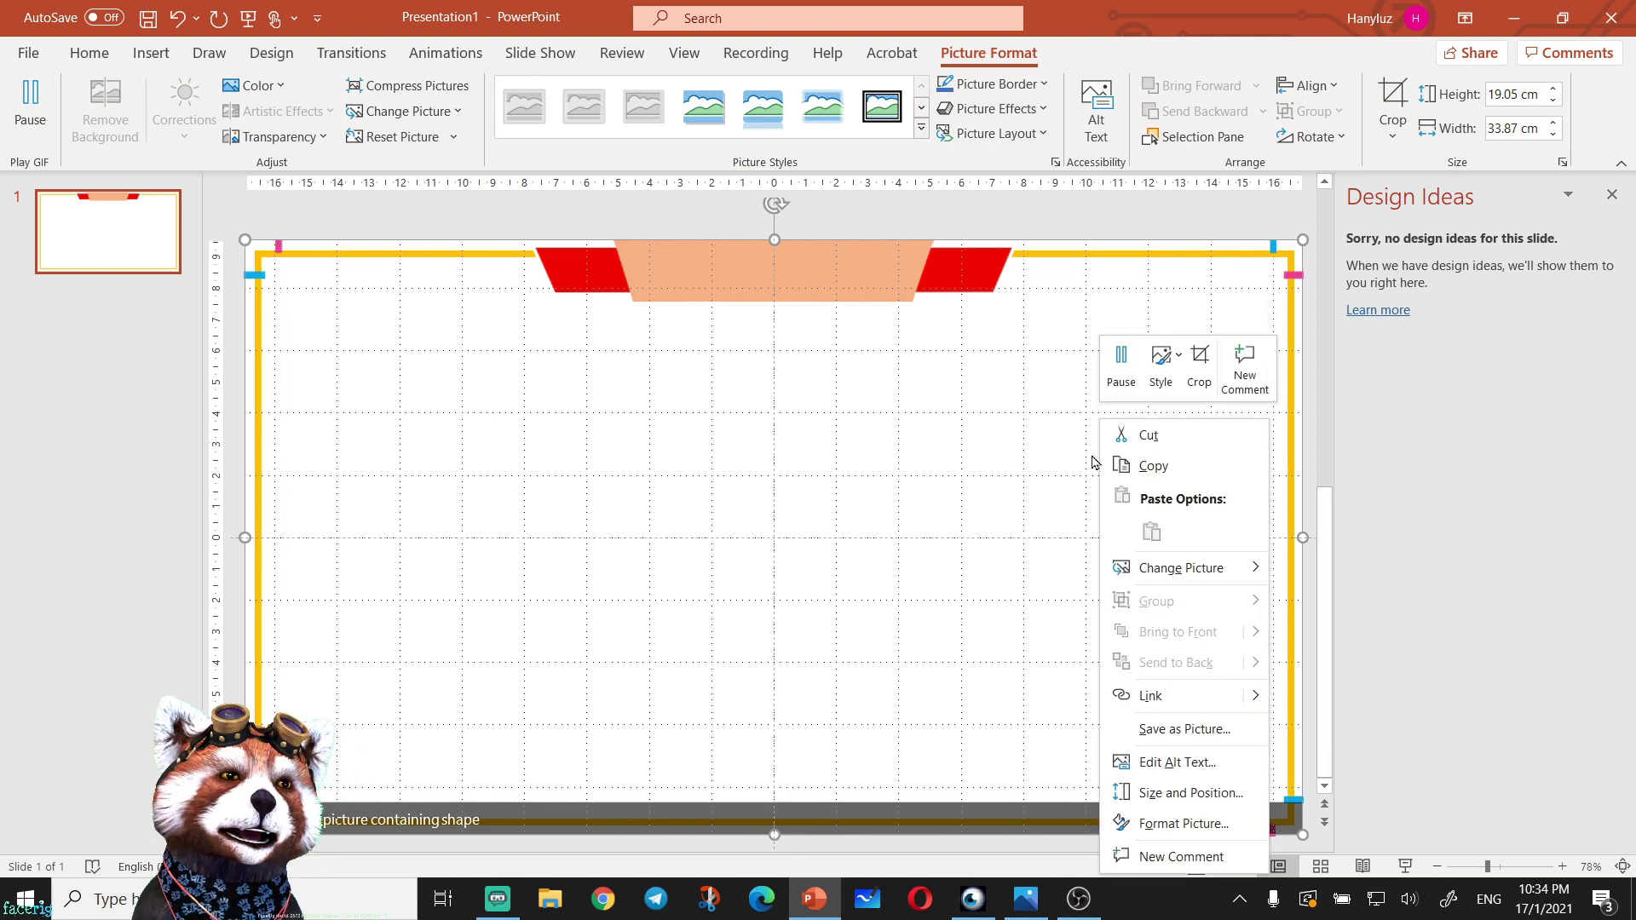
click(1196, 823)
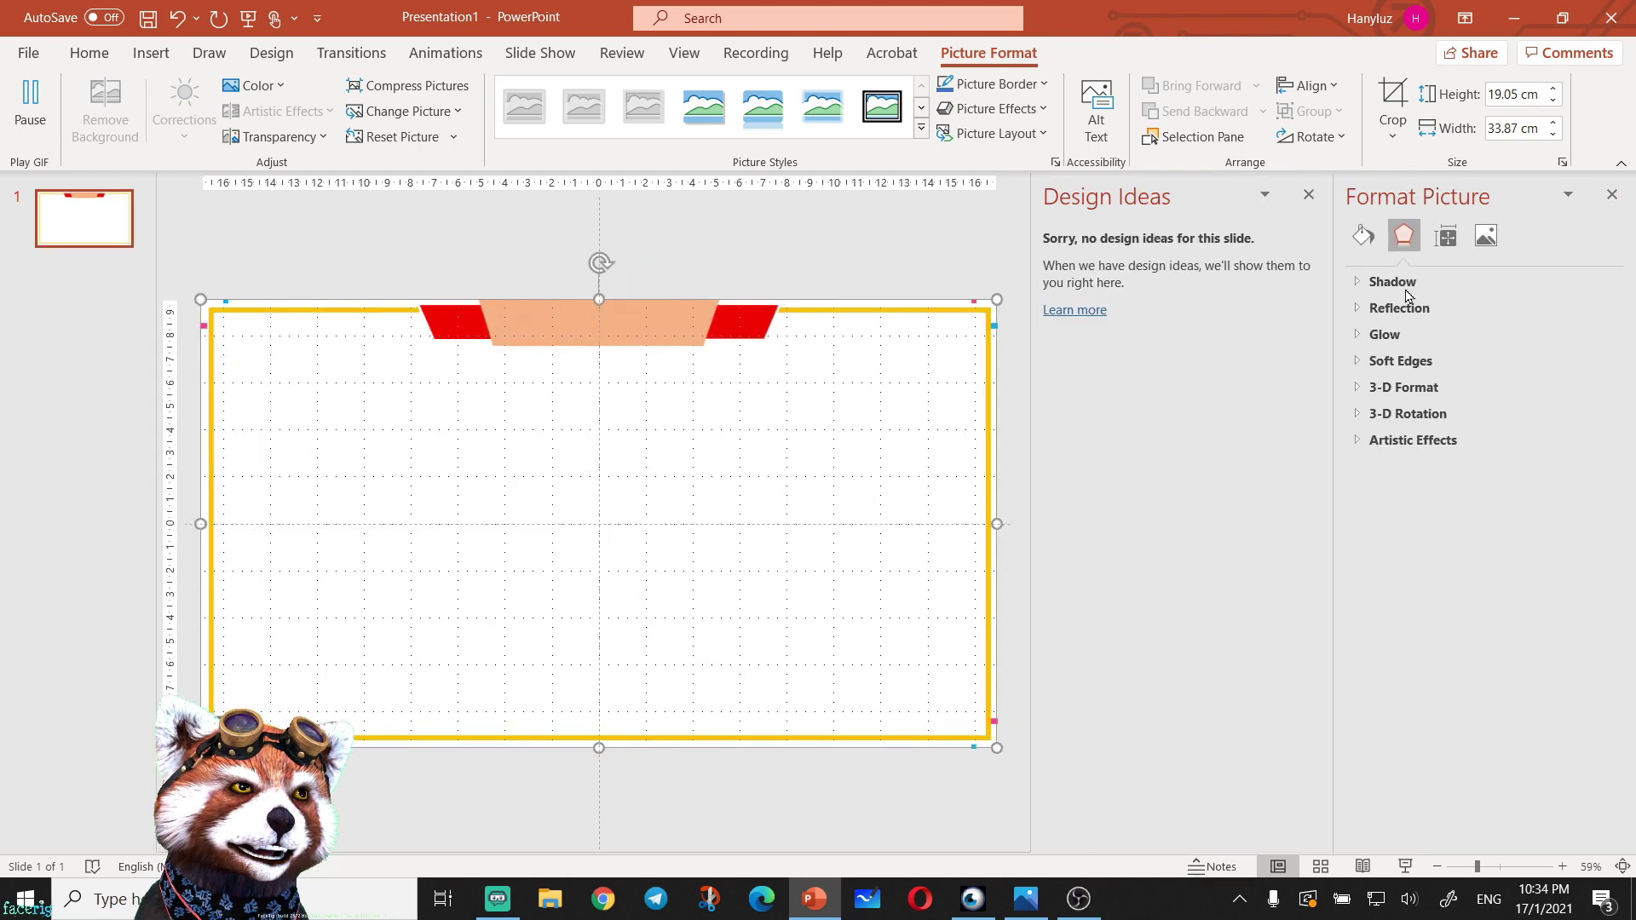
click(1374, 245)
click(1401, 284)
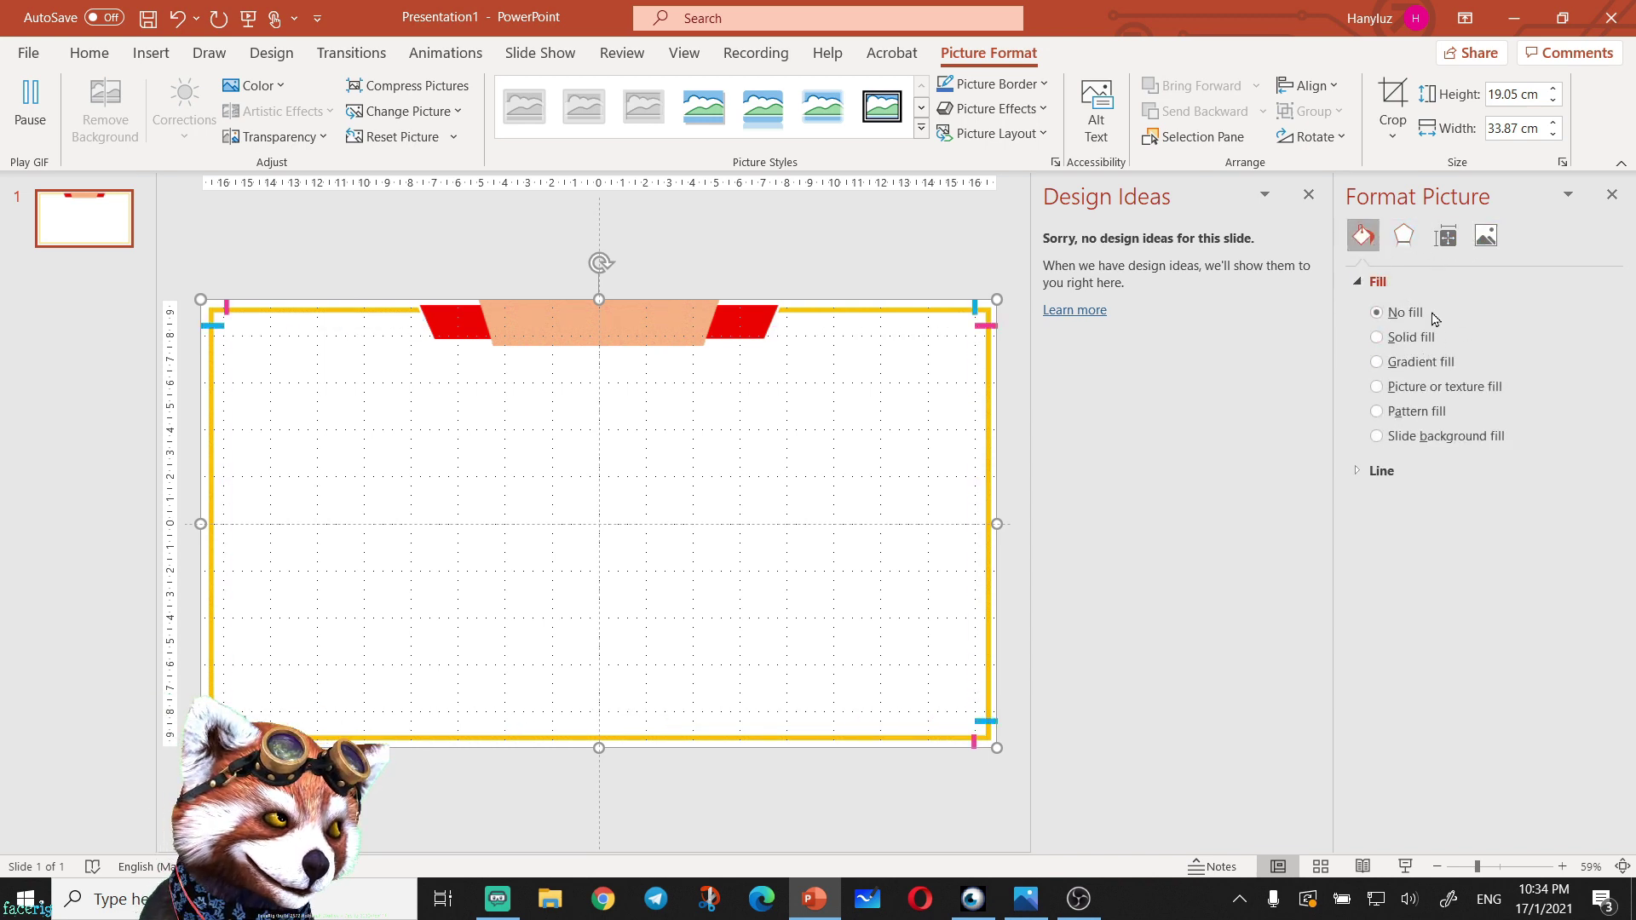
Set the overlay picture's fill to Solid fill, blue at 0% transparency
click(1430, 339)
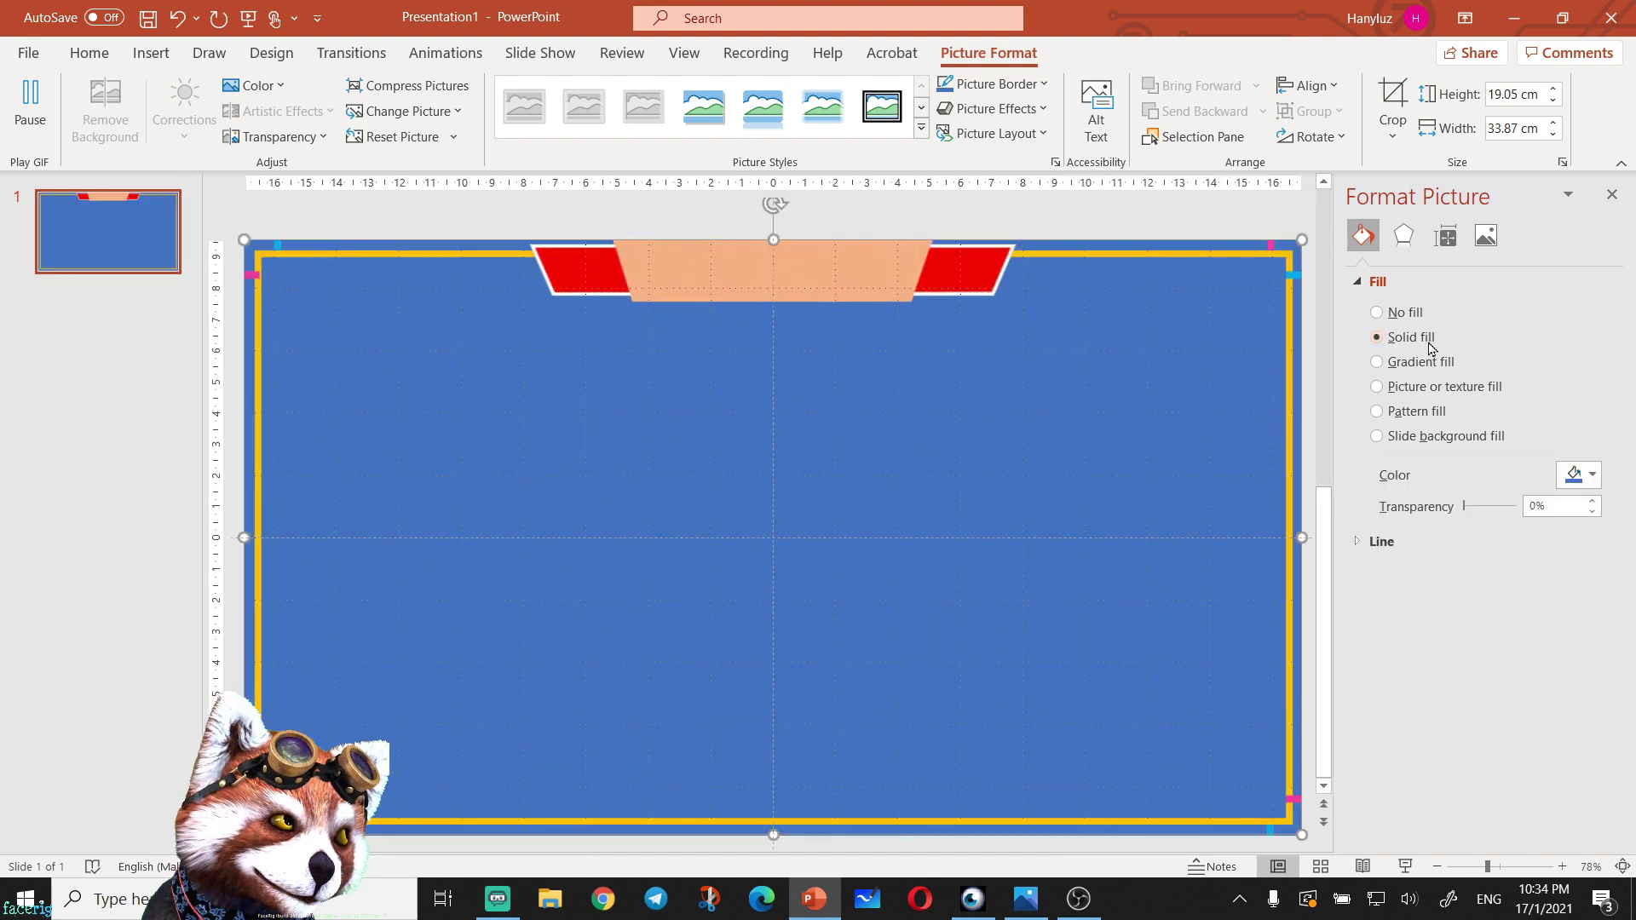